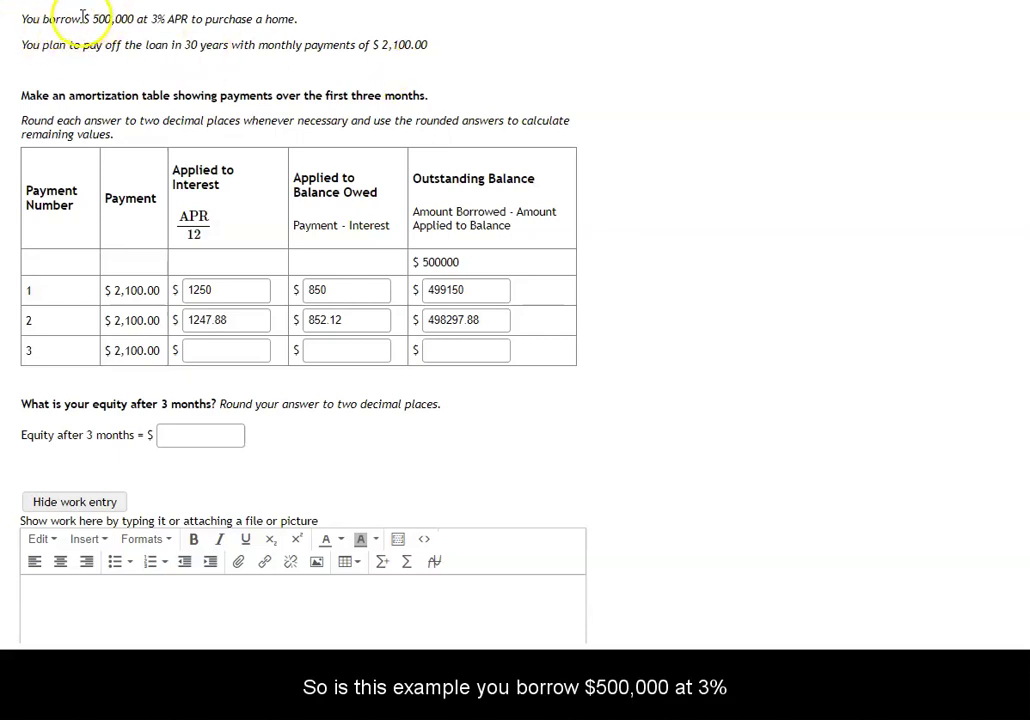
# Highlight the loan amount, rate, term, monthly payment, rounding note and table headers in the problem
pyautogui.moveTo(82, 18); pyautogui.dragTo(303, 18)
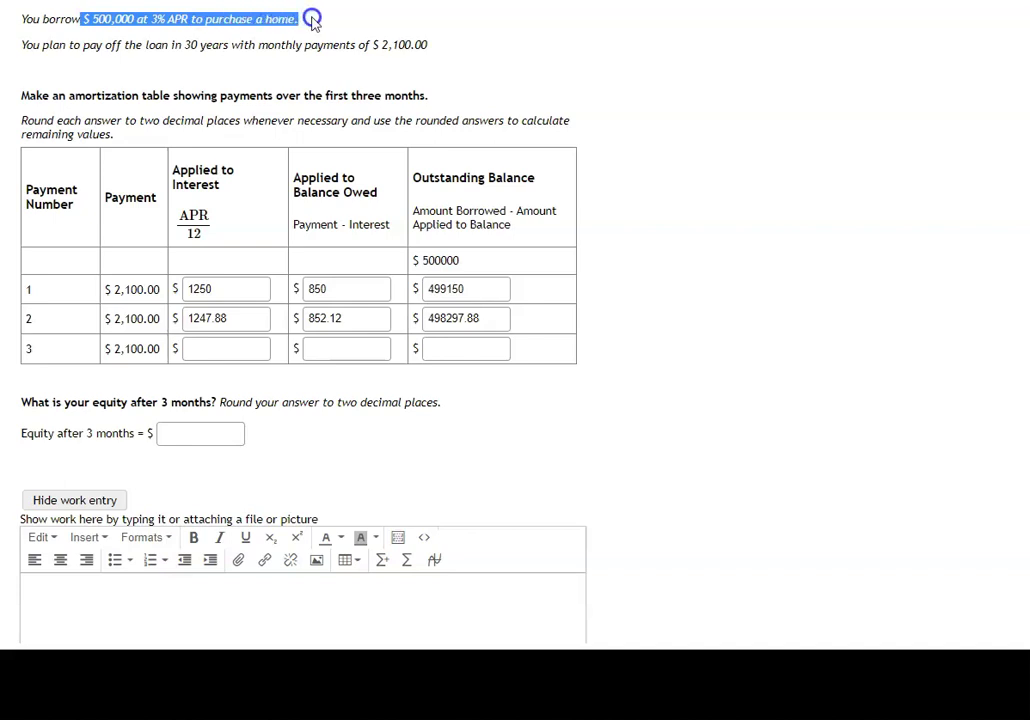
pyautogui.click(115, 45)
pyautogui.moveTo(183, 45); pyautogui.dragTo(435, 39)
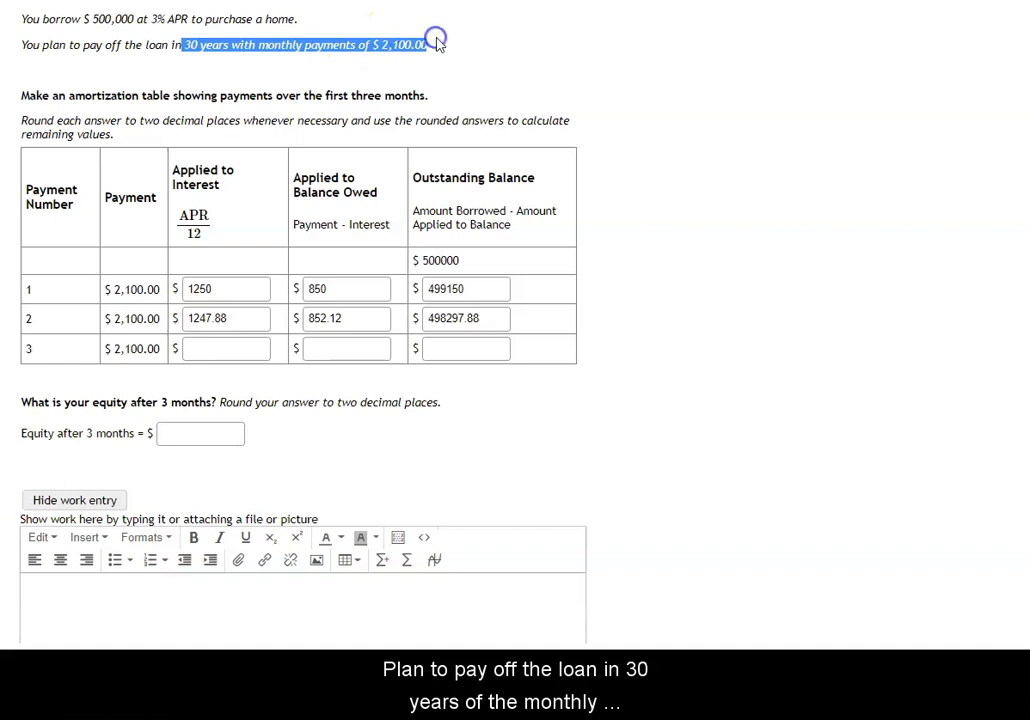
pyautogui.click(428, 50)
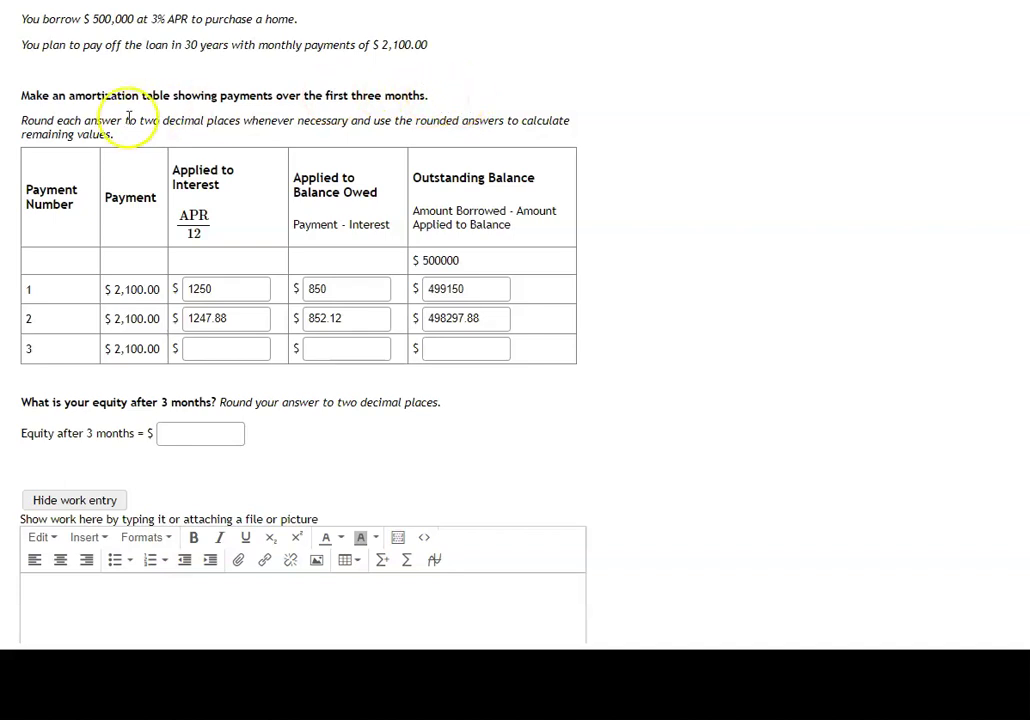
pyautogui.moveTo(138, 129); pyautogui.dragTo(37, 120)
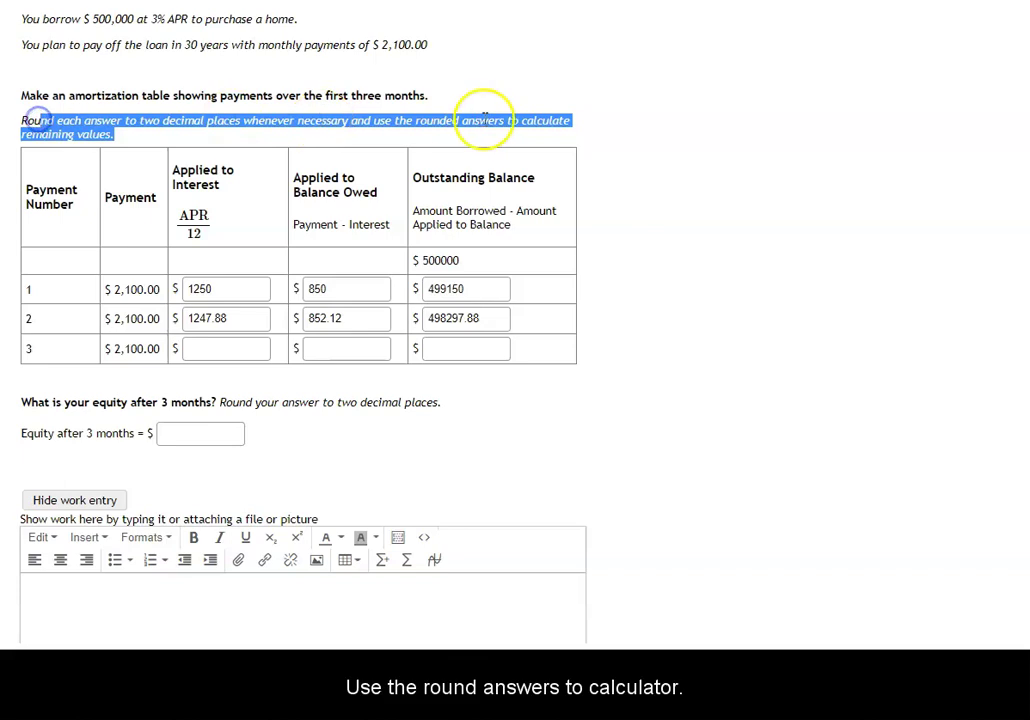
pyautogui.click(486, 121)
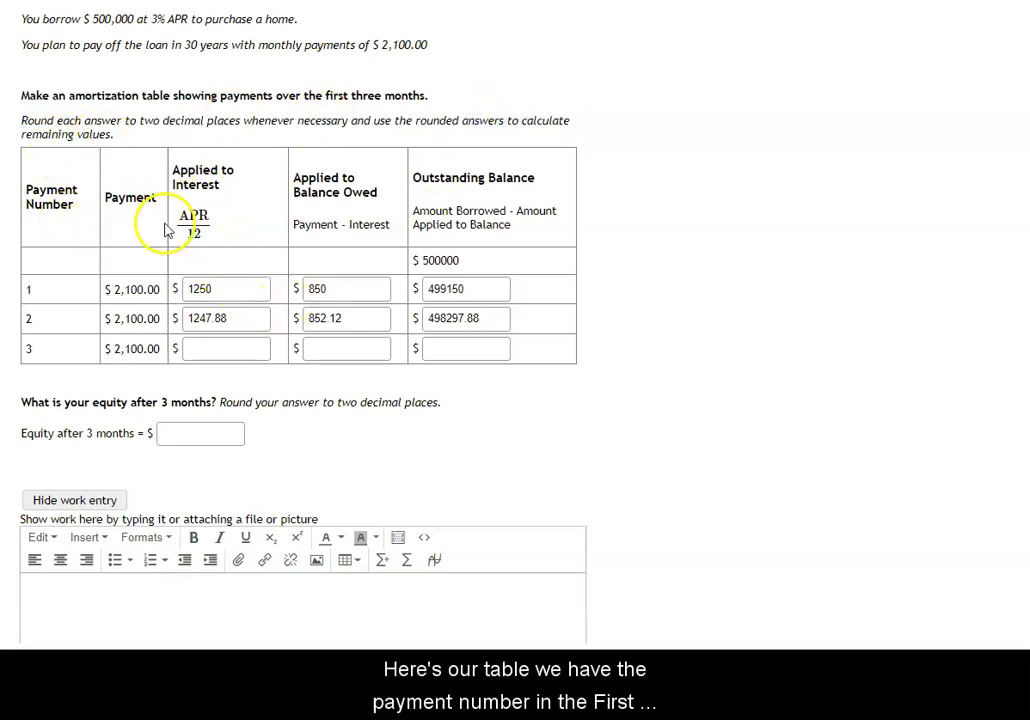
pyautogui.moveTo(63, 187); pyautogui.dragTo(64, 278)
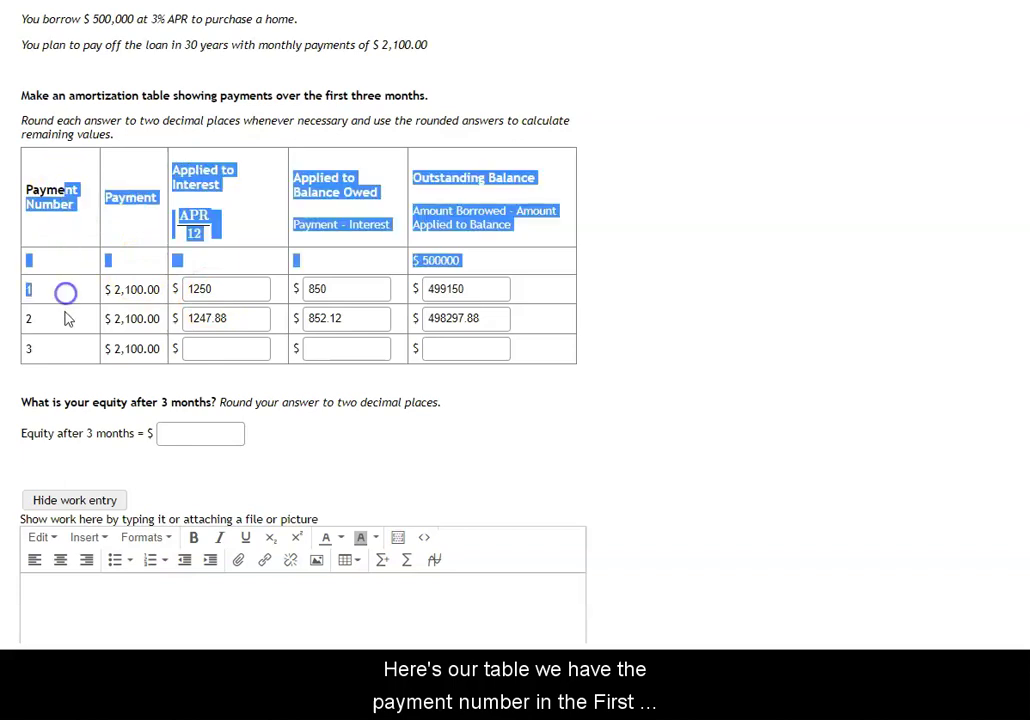
pyautogui.click(62, 313)
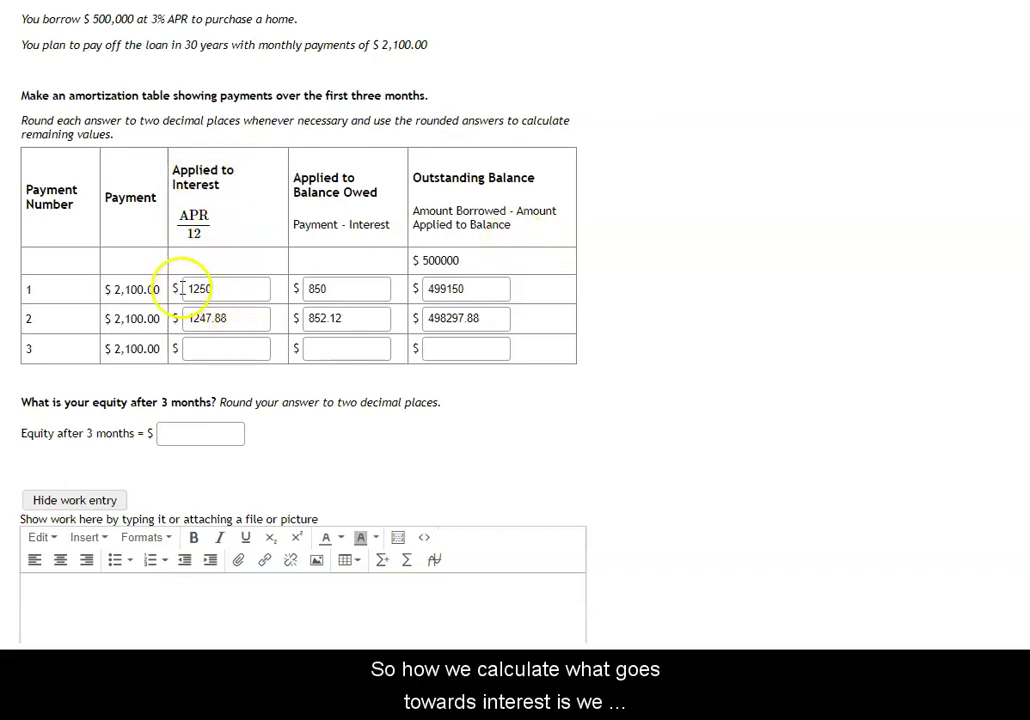
pyautogui.click(207, 221)
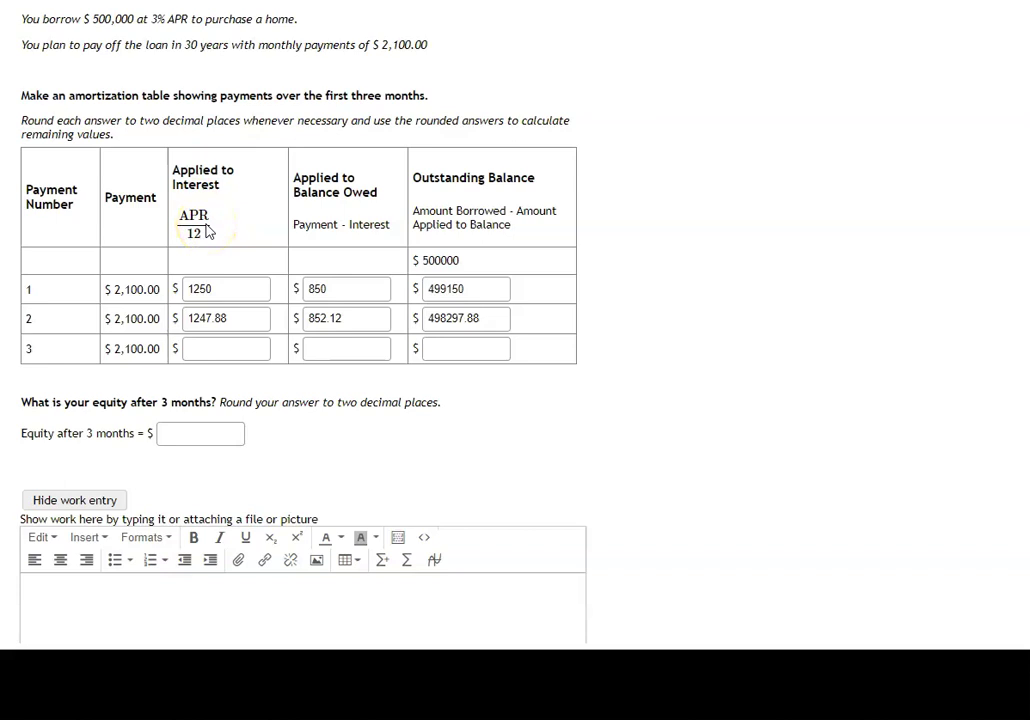
# Write the monthly rate as 3%/12 = 1/4% = 0.25% = 0.0025 in the shown work
pyautogui.click(163, 586)
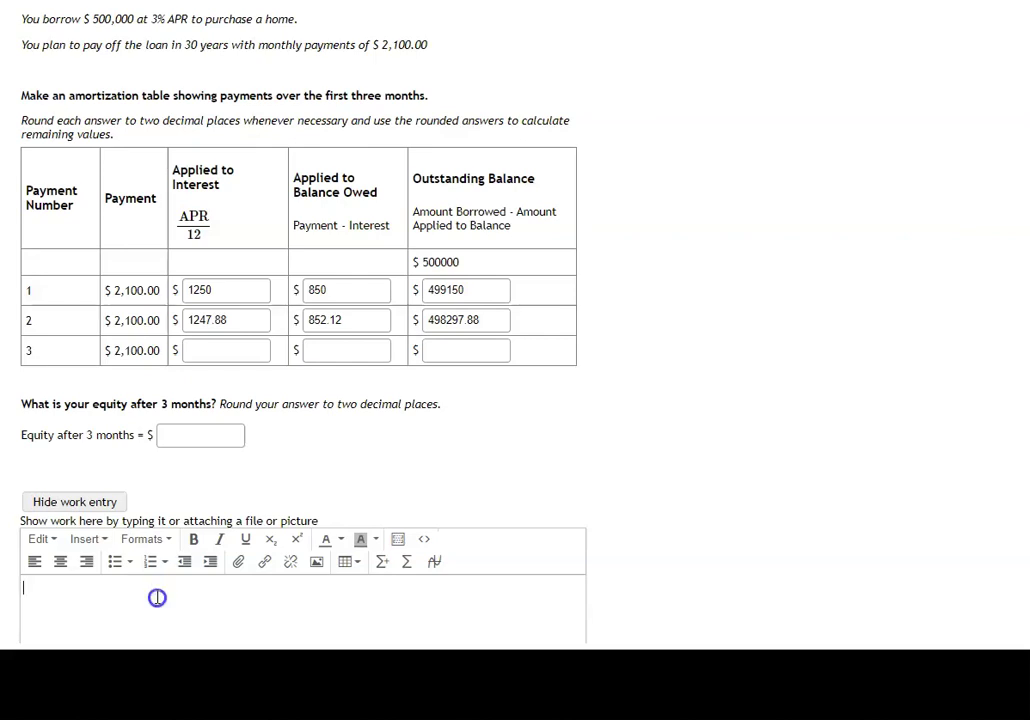
pyautogui.write('3%/12 =')
pyautogui.click(13, 583)
pyautogui.write('1/4% = 0.25% = 0.0025')
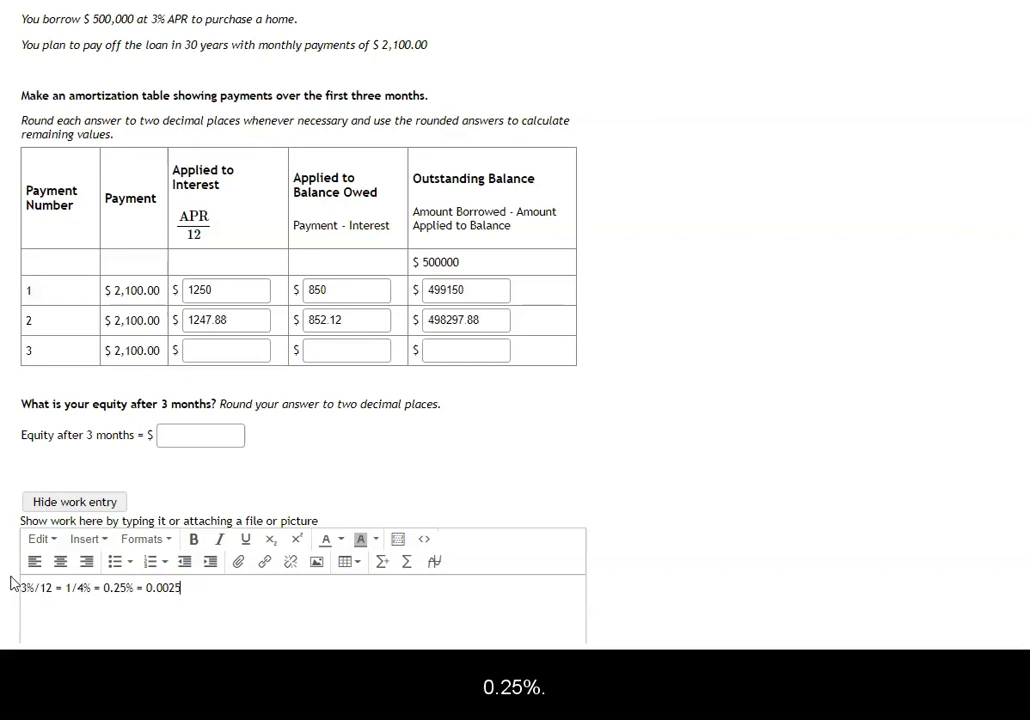
pyautogui.click(188, 289)
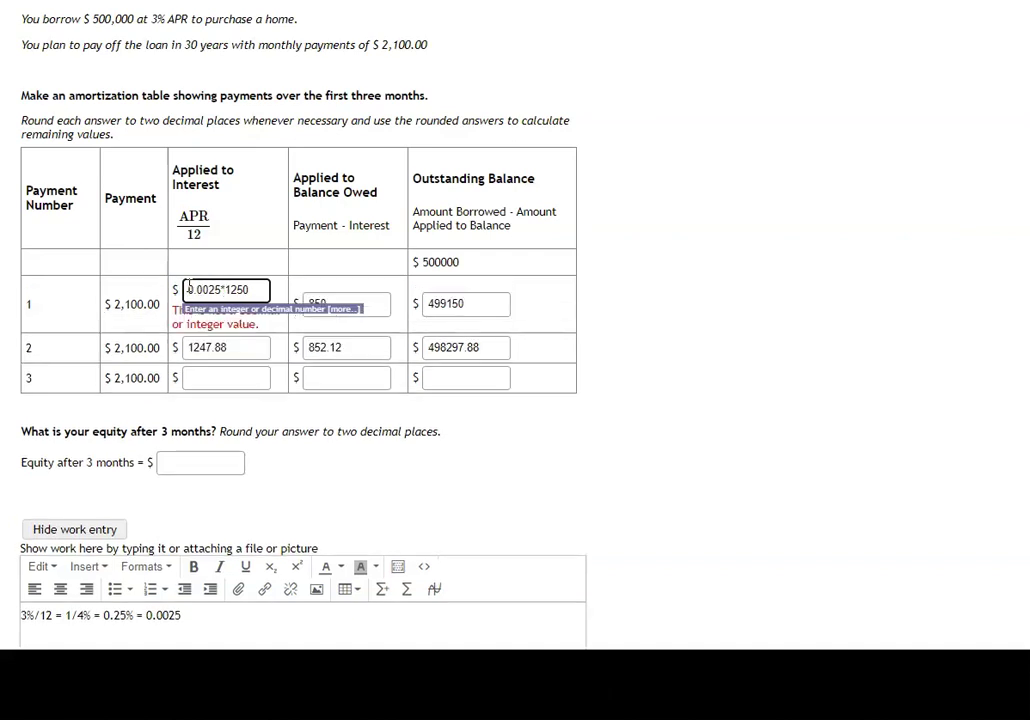
# Work out 0.0025 × 500000 for month one, leaving 1250 in the row-1 interest answer
pyautogui.write('*50000')
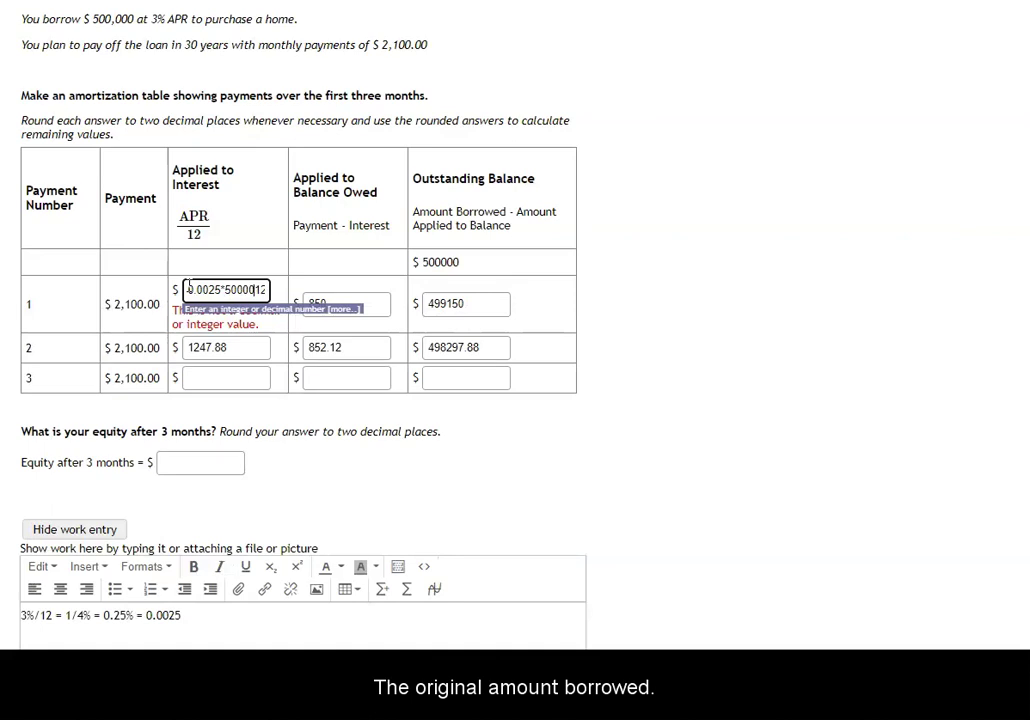
pyautogui.write('0 =')
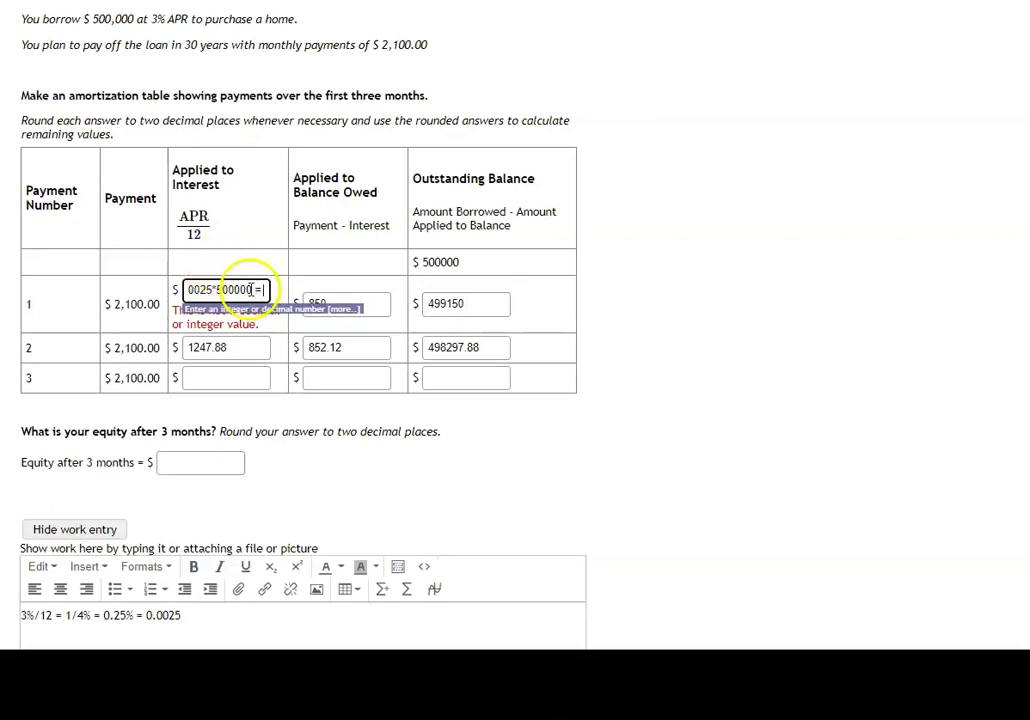
pyautogui.click(459, 259)
pyautogui.moveTo(459, 259); pyautogui.dragTo(425, 258)
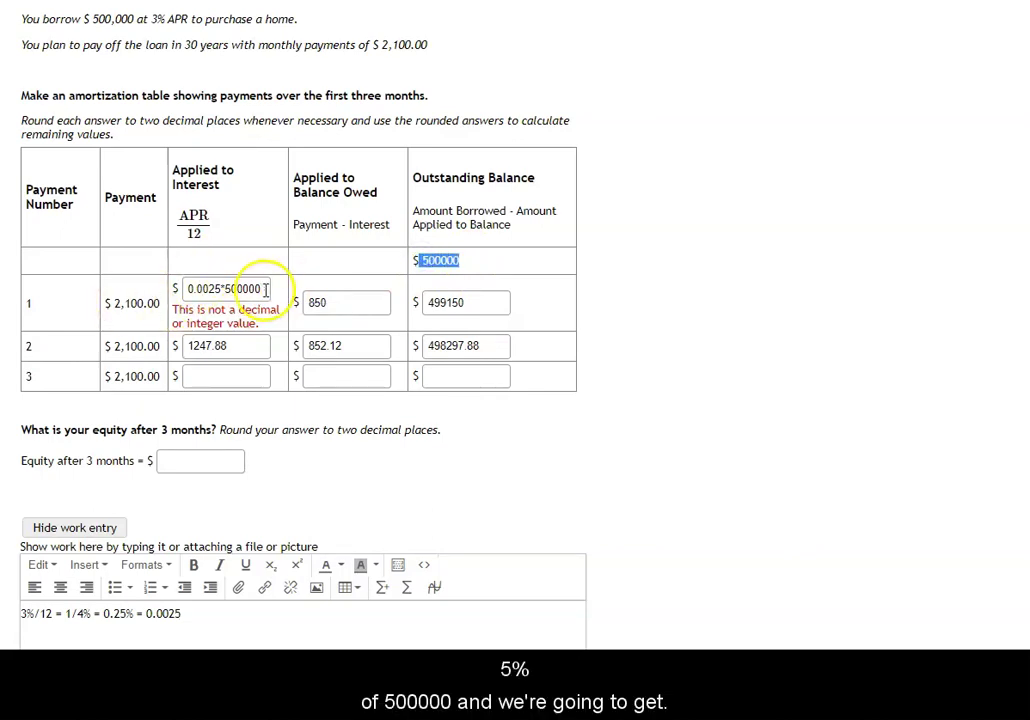
pyautogui.moveTo(262, 289); pyautogui.dragTo(177, 289)
pyautogui.press('BackSpace')
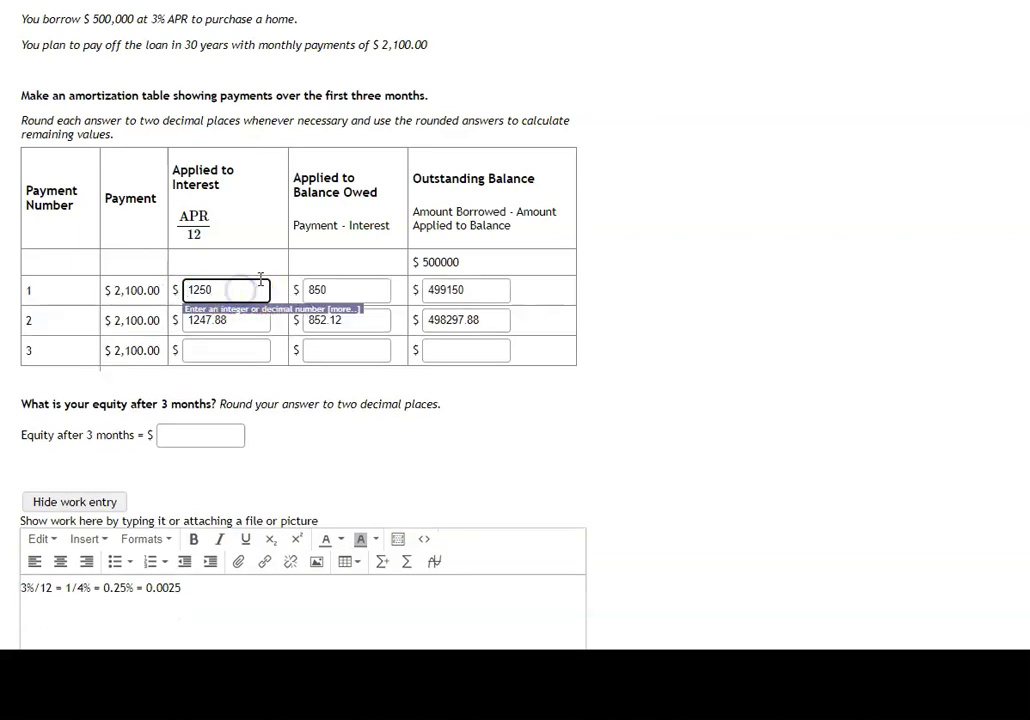
pyautogui.moveTo(460, 260); pyautogui.dragTo(419, 258)
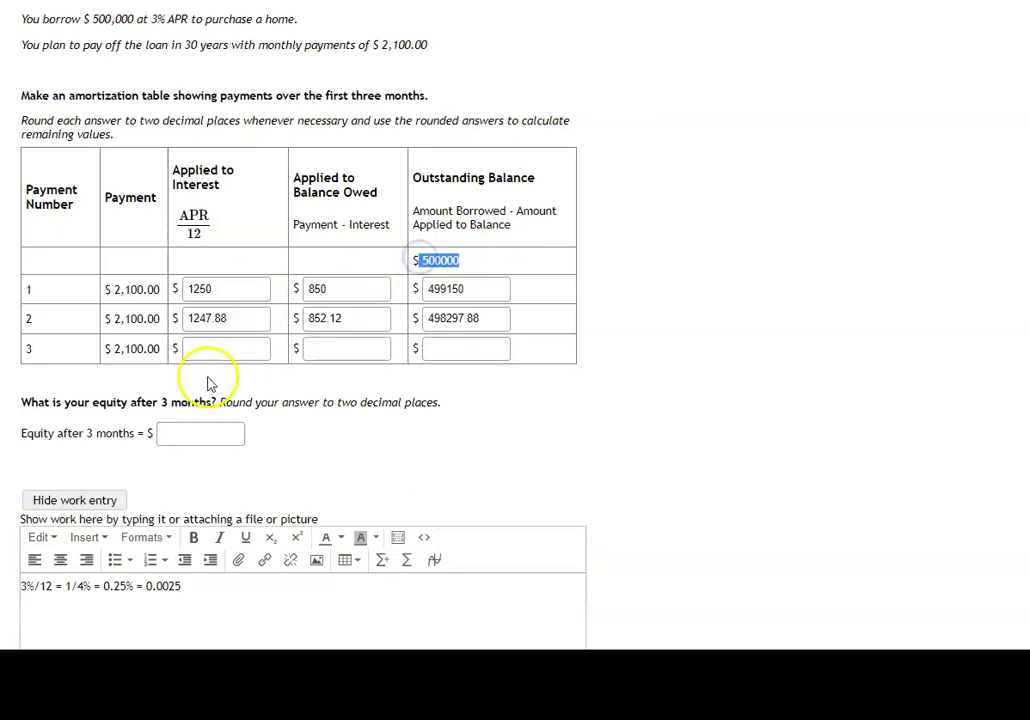
# Add a second work line, '0.25% of 500000 = $1250', beneath the rate calculation
pyautogui.click(195, 589)
pyautogui.press('Return')
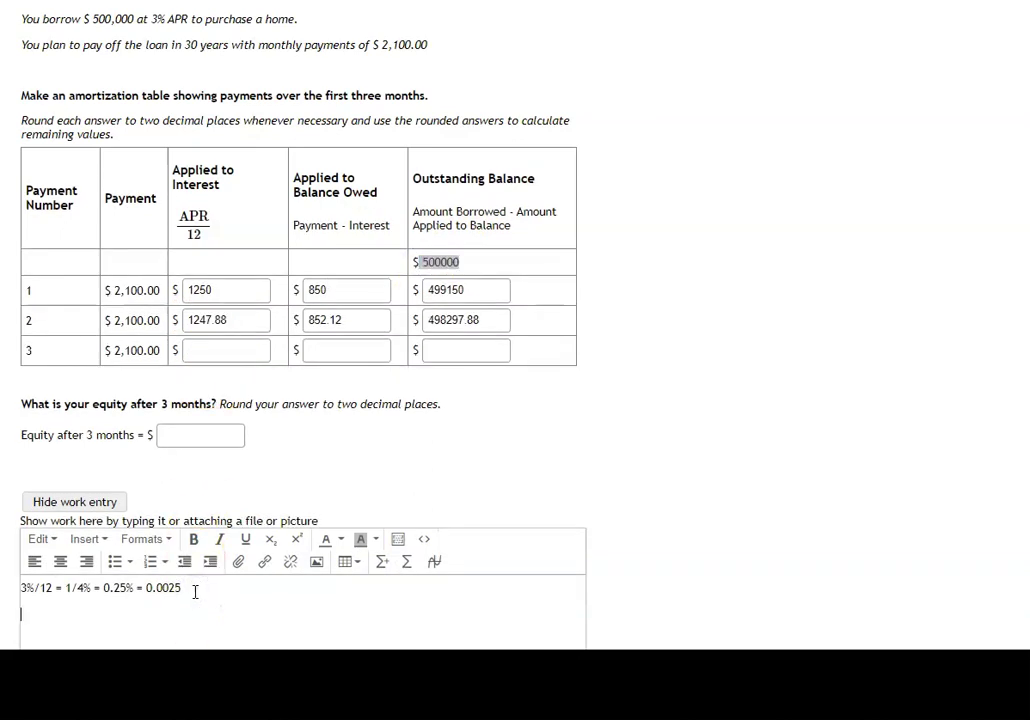
pyautogui.write('0.25% of 500000 = $1250')
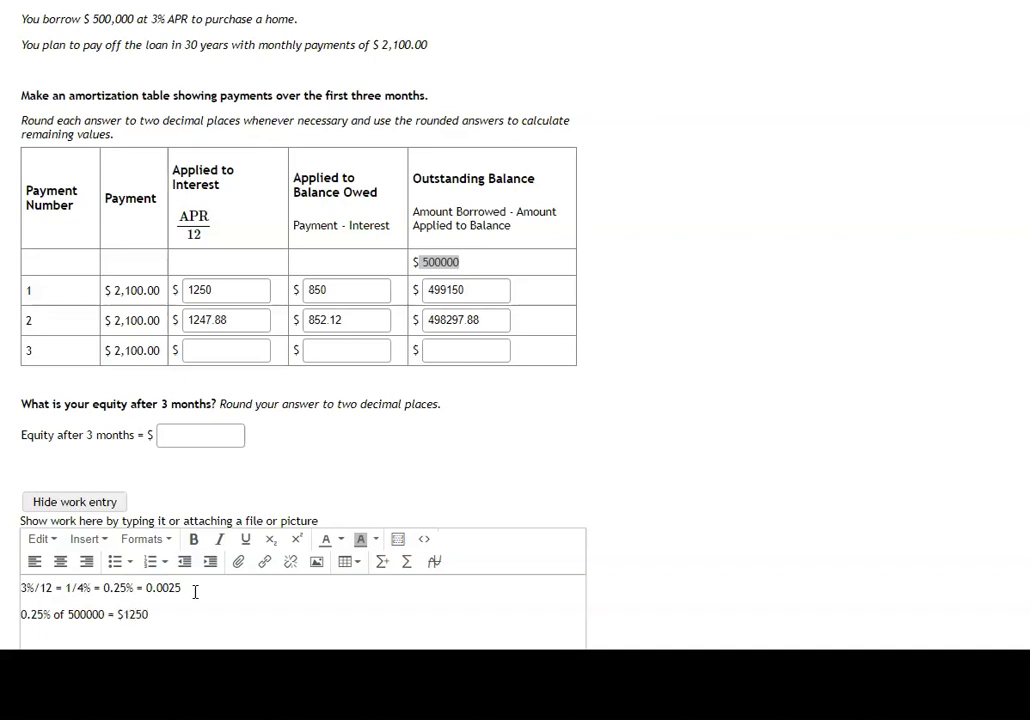
pyautogui.moveTo(149, 615); pyautogui.dragTo(125, 616)
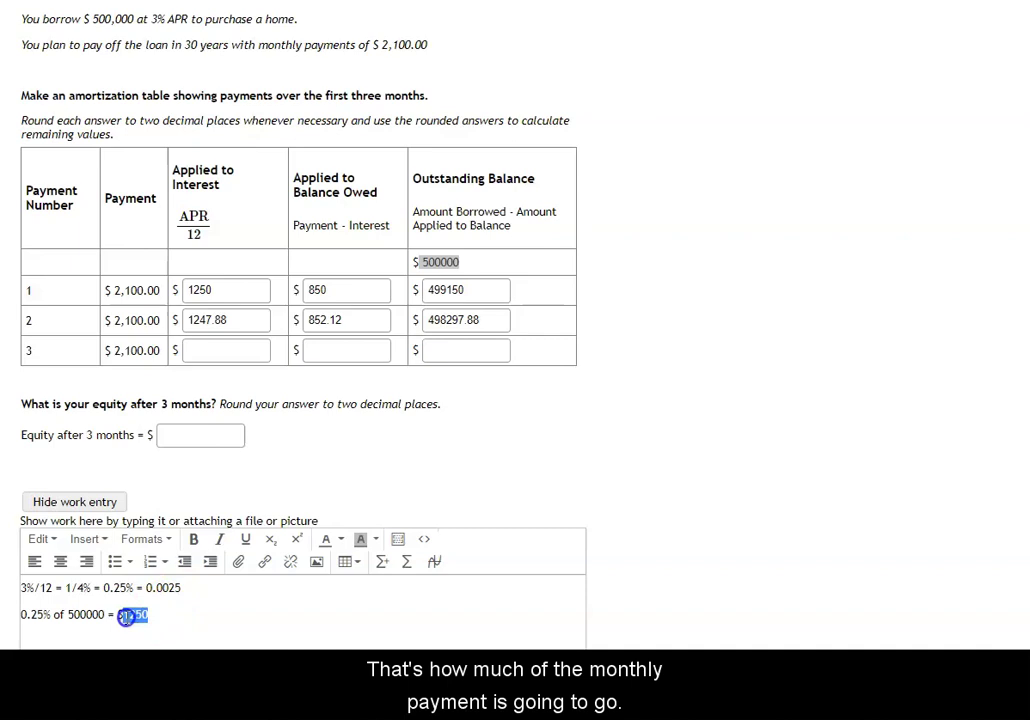
pyautogui.click(246, 278)
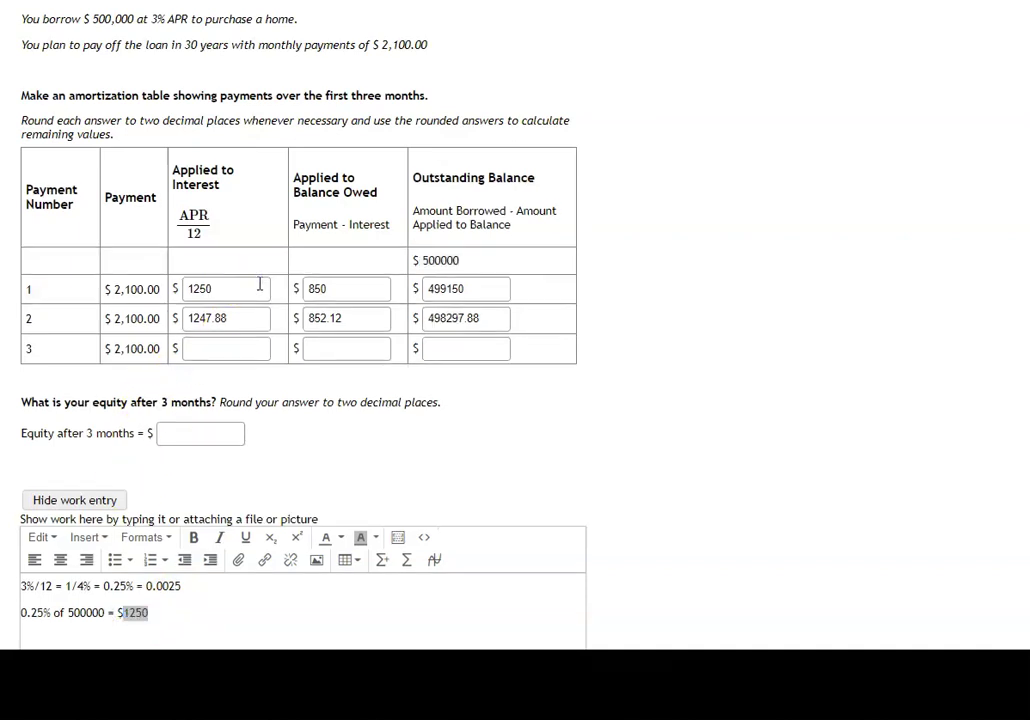
pyautogui.click(259, 287)
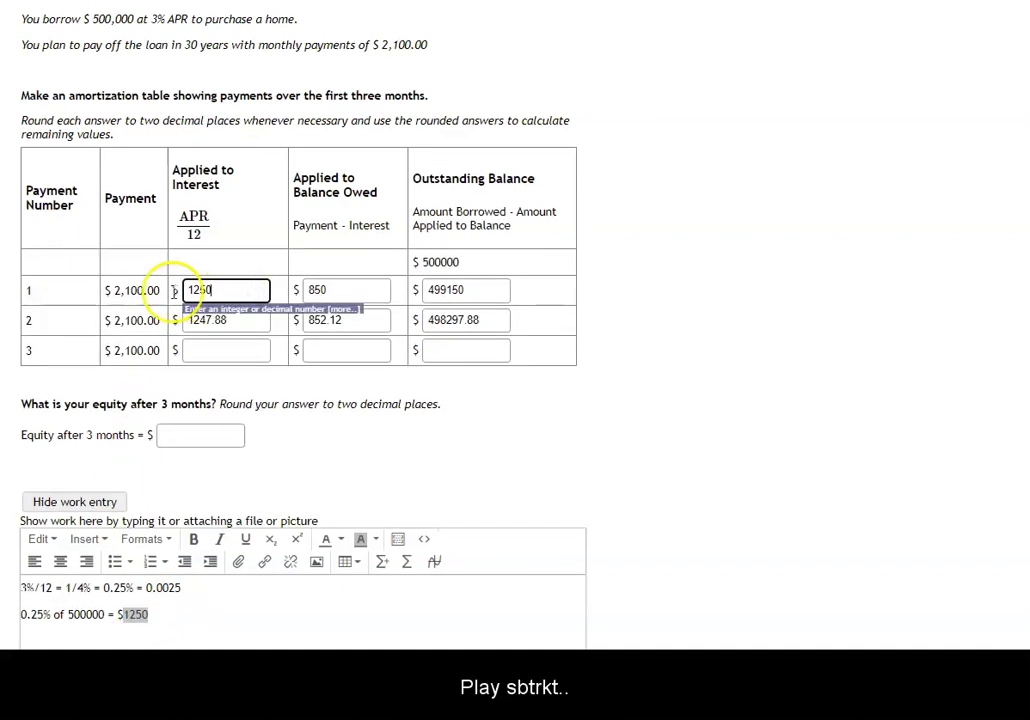
# Remove '2100 - 1250 =' from row 1's Applied to Balance entry so it reads just 850
pyautogui.click(330, 291)
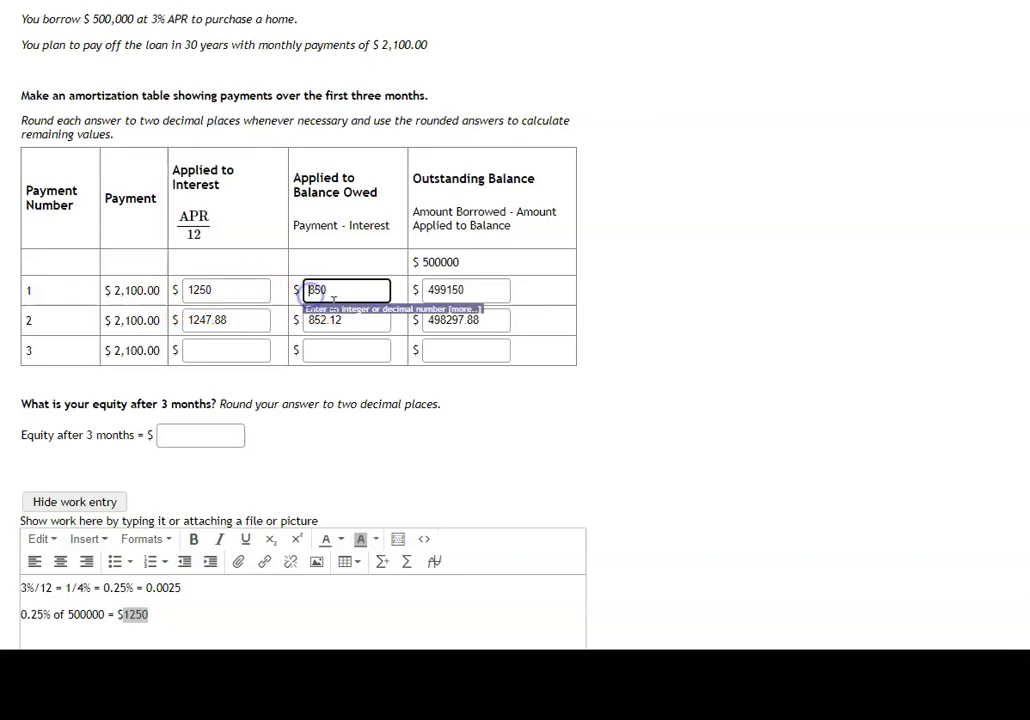
pyautogui.write('2100 - 1250 = 8')
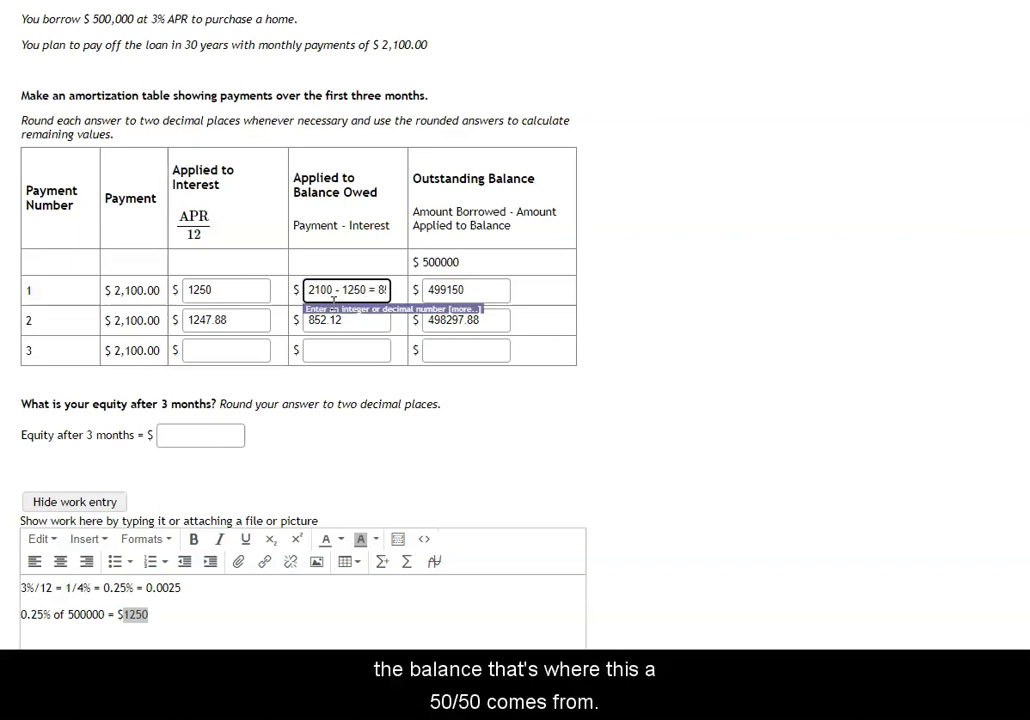
pyautogui.moveTo(356, 297); pyautogui.dragTo(393, 287)
pyautogui.click(391, 288)
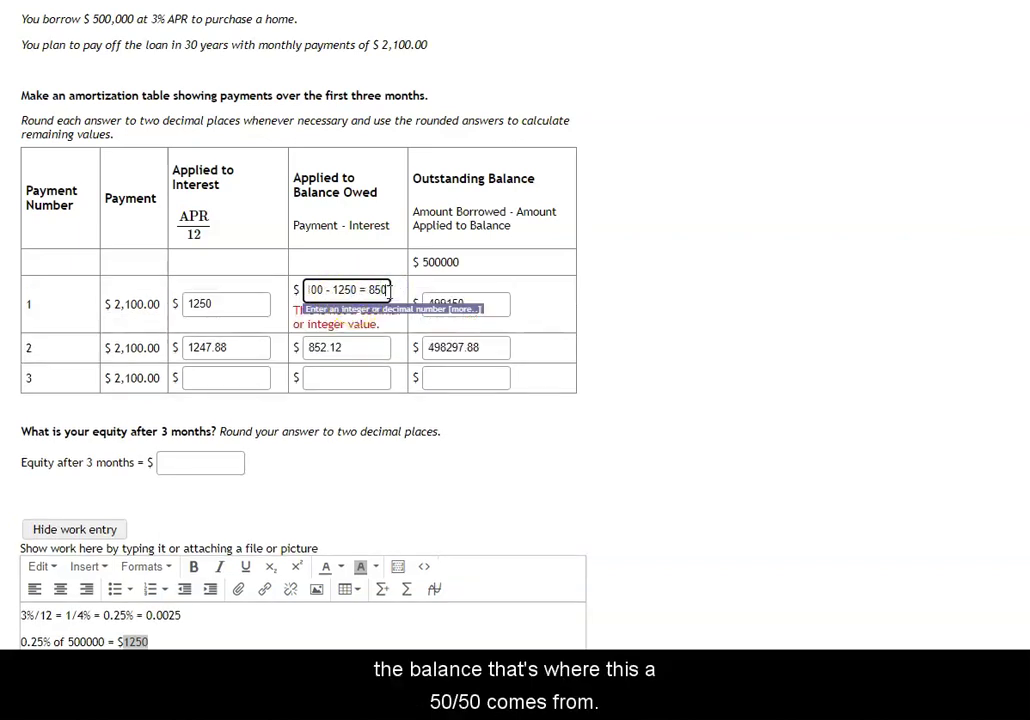
pyautogui.click(370, 289)
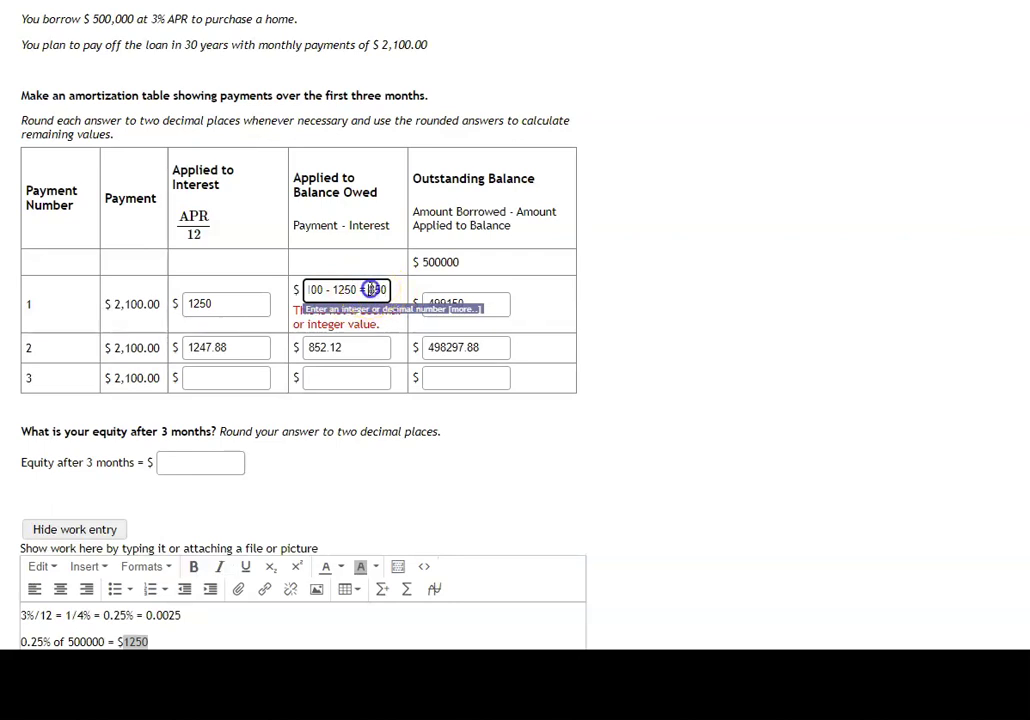
pyautogui.moveTo(370, 289); pyautogui.dragTo(296, 289)
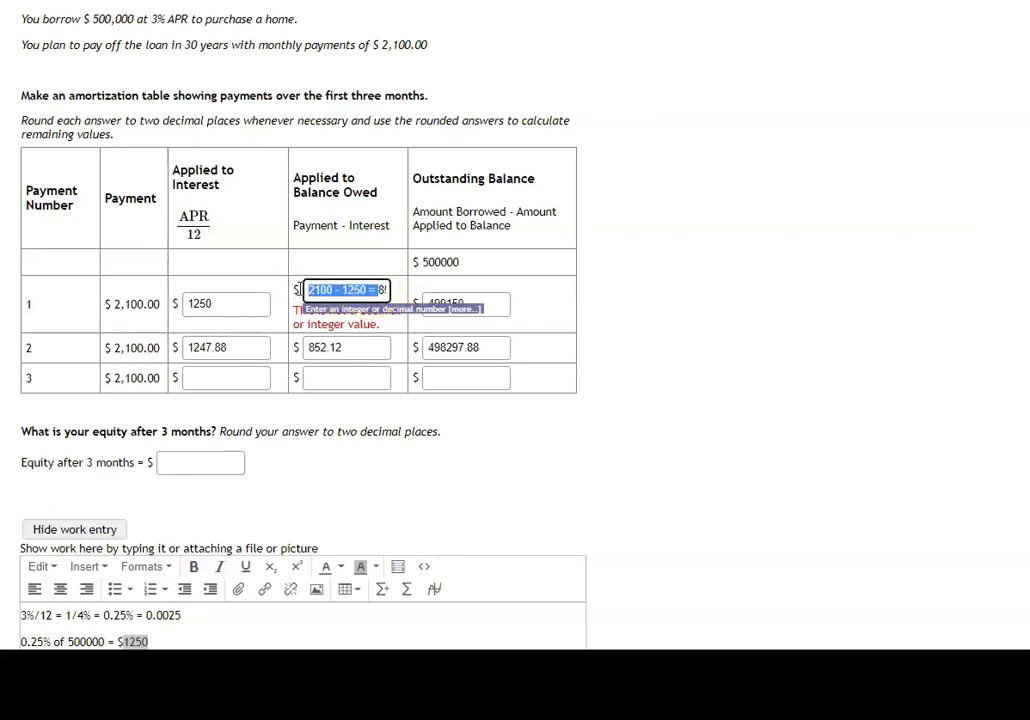
pyautogui.press('BackSpace')
pyautogui.click(801, 266)
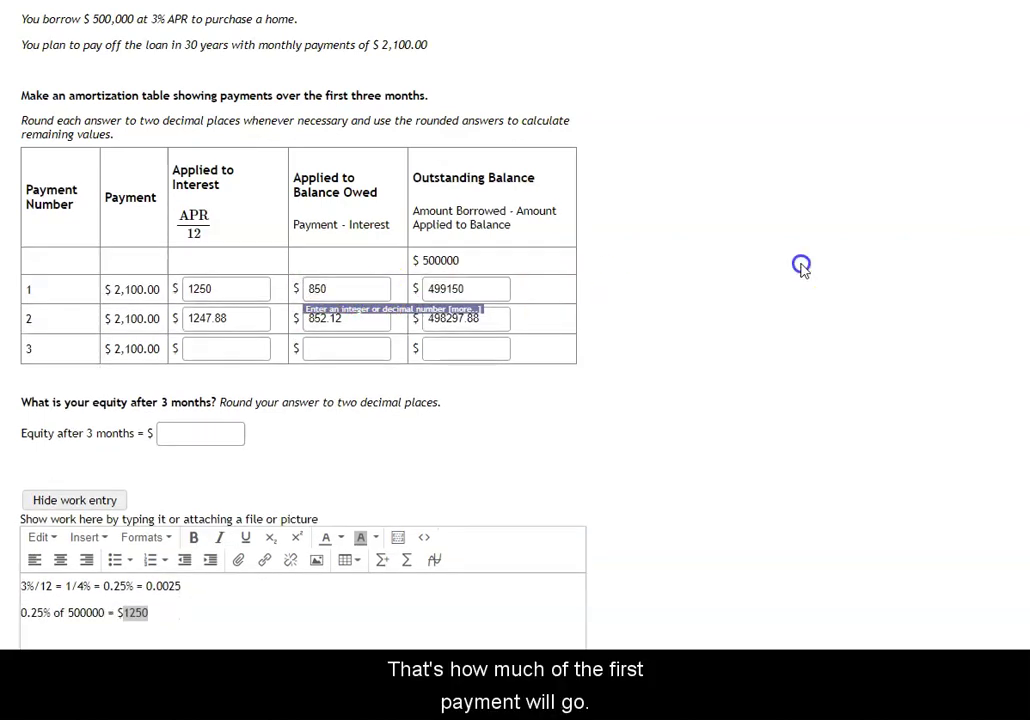
pyautogui.doubleClick(343, 288)
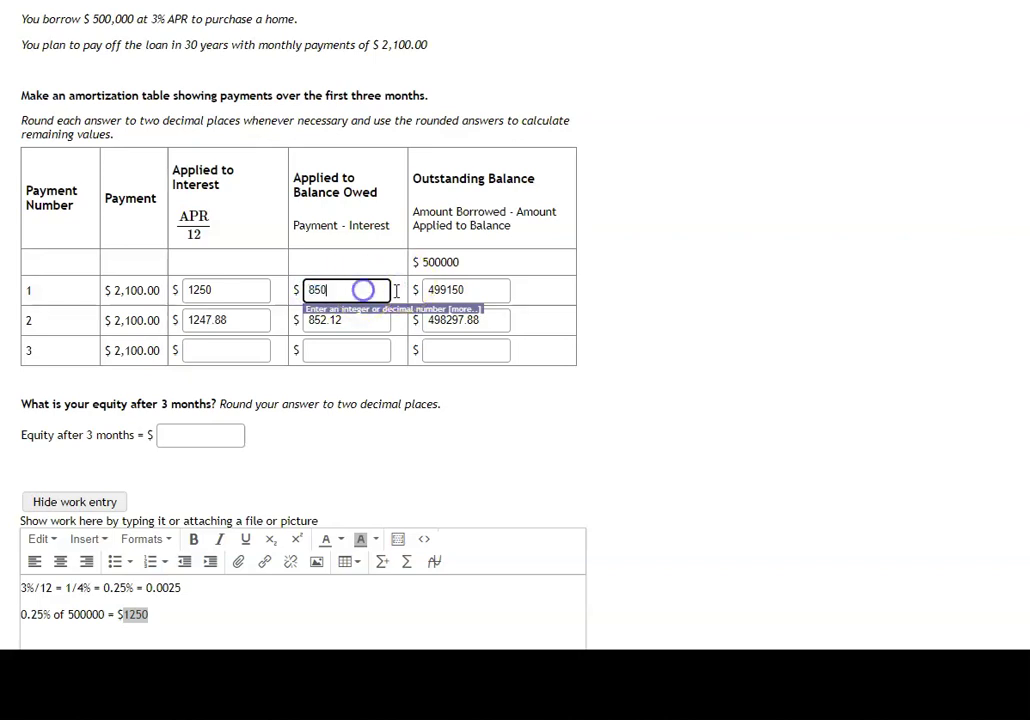
pyautogui.moveTo(478, 290); pyautogui.dragTo(418, 290)
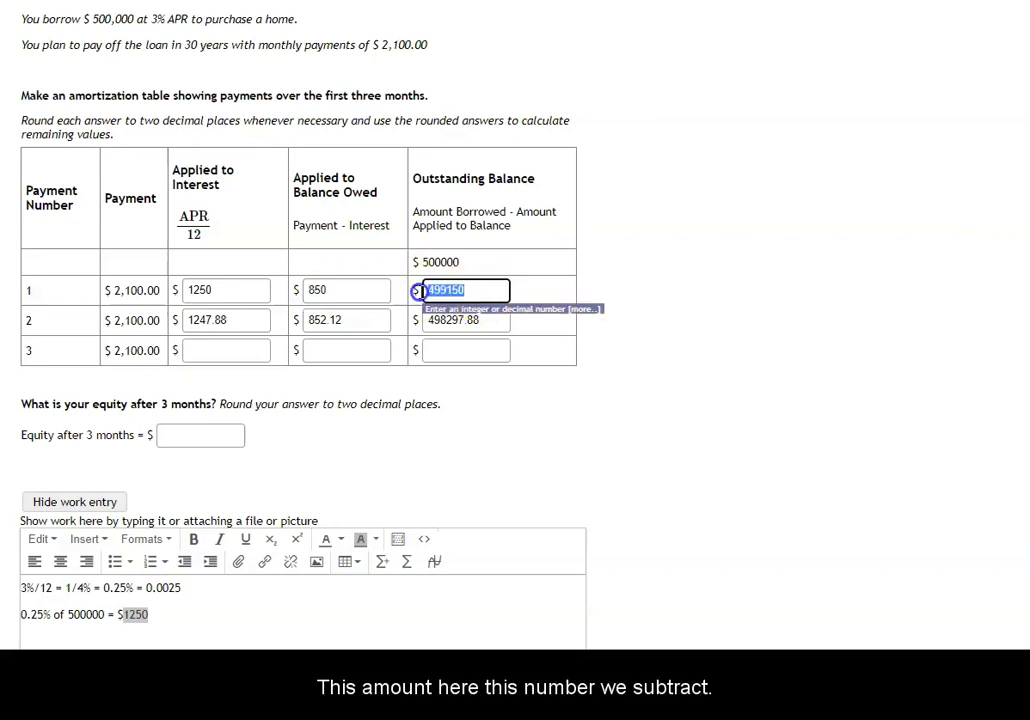
pyautogui.click(425, 290)
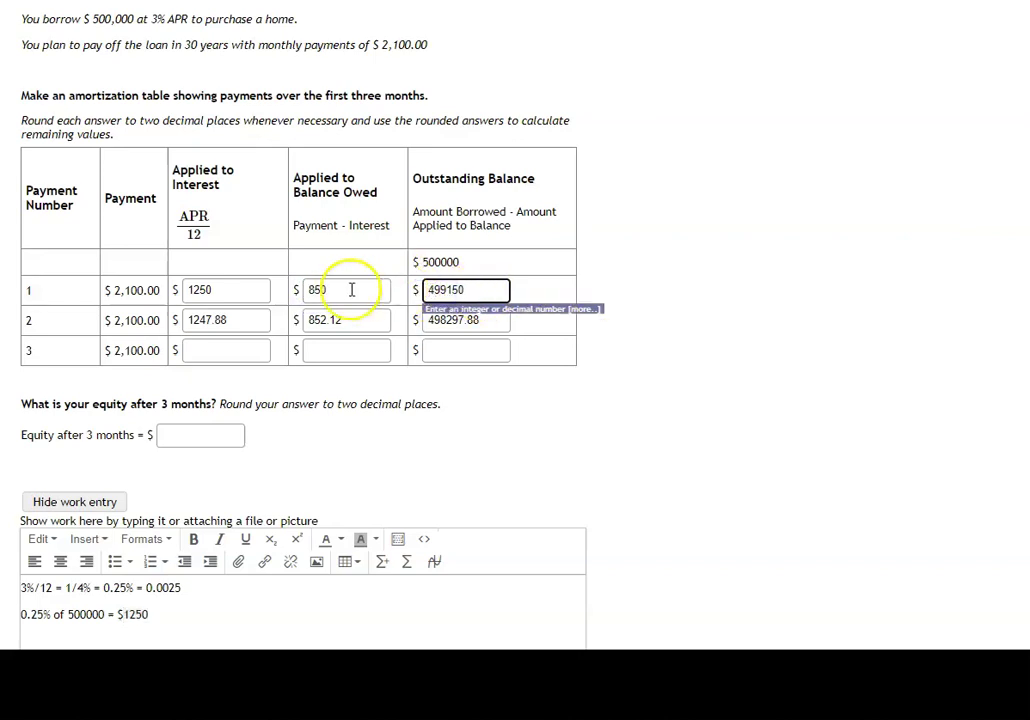
pyautogui.moveTo(349, 290); pyautogui.dragTo(300, 289)
pyautogui.moveTo(472, 261); pyautogui.dragTo(422, 261)
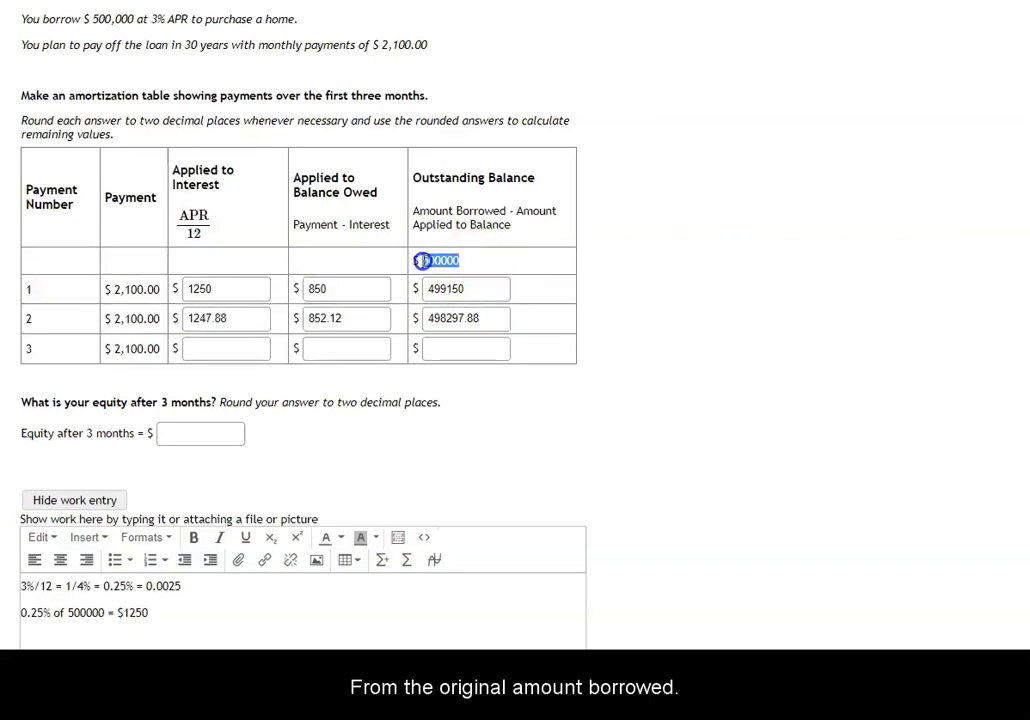
pyautogui.moveTo(366, 291); pyautogui.dragTo(294, 290)
pyautogui.moveTo(458, 261); pyautogui.dragTo(413, 260)
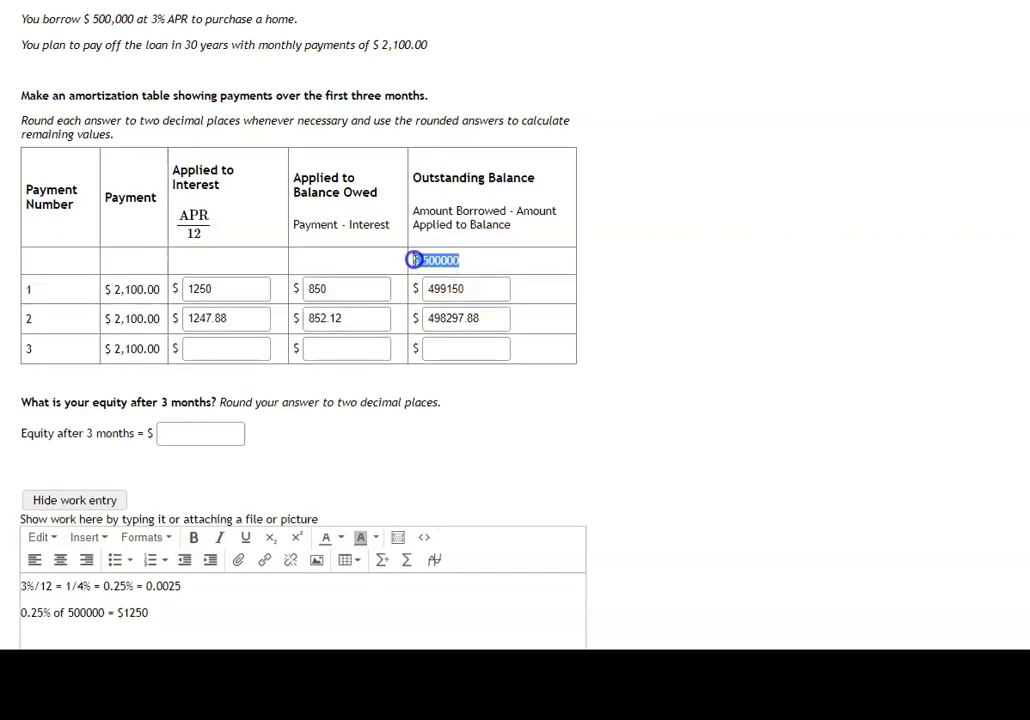
pyautogui.click(431, 289)
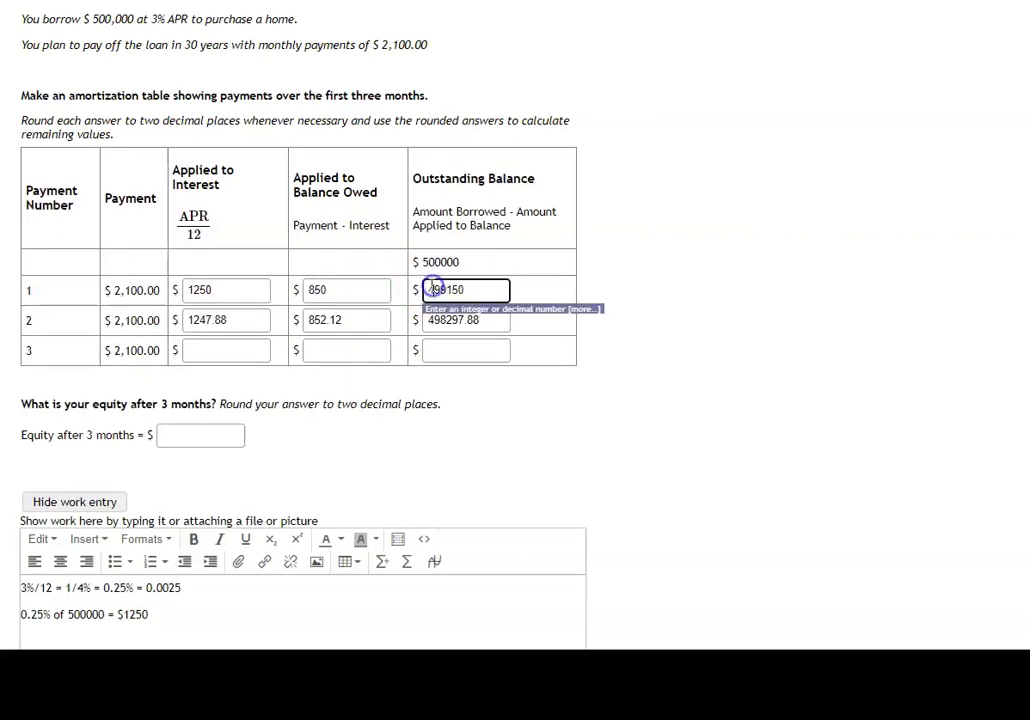
pyautogui.write('500000 - 850 =')
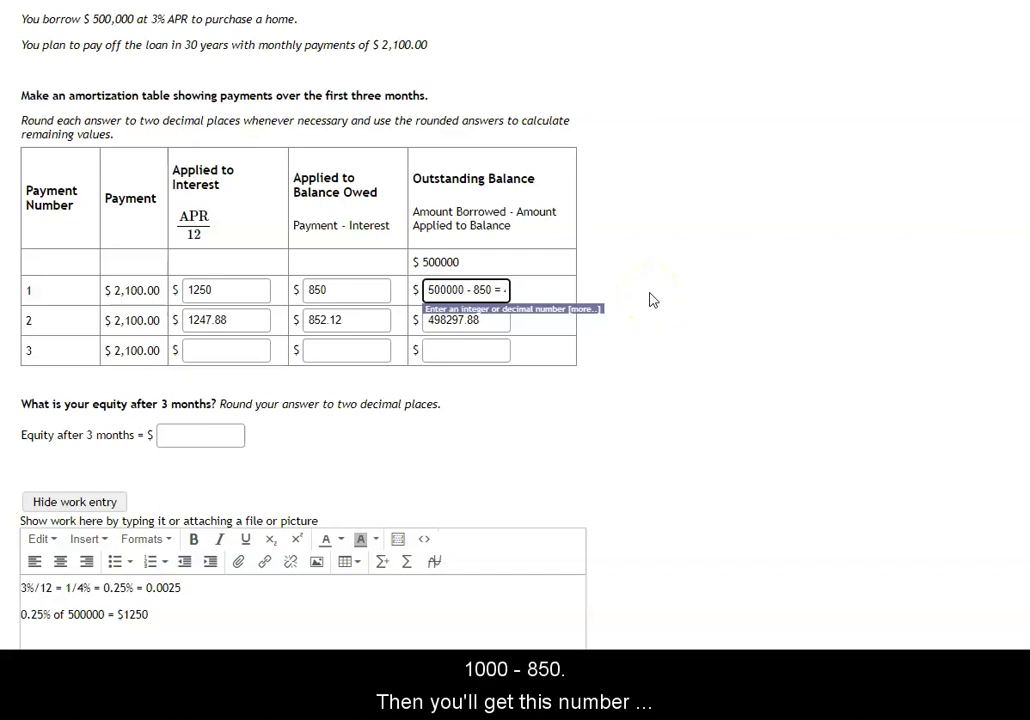
pyautogui.moveTo(452, 283); pyautogui.dragTo(537, 280)
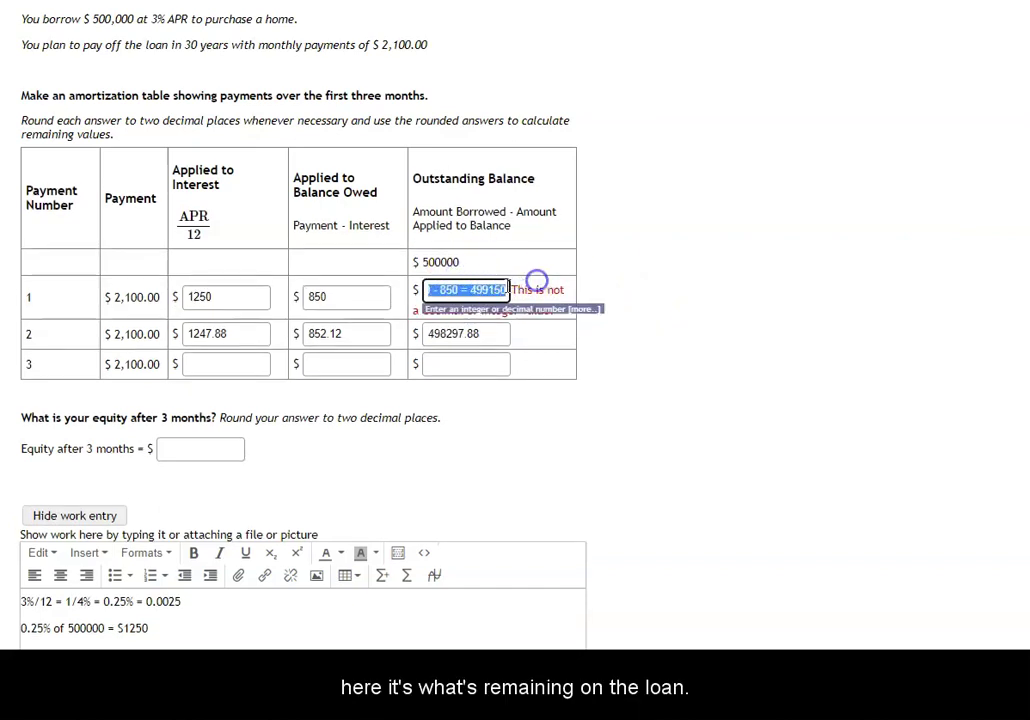
pyautogui.click(458, 289)
pyautogui.moveTo(460, 289); pyautogui.dragTo(418, 290)
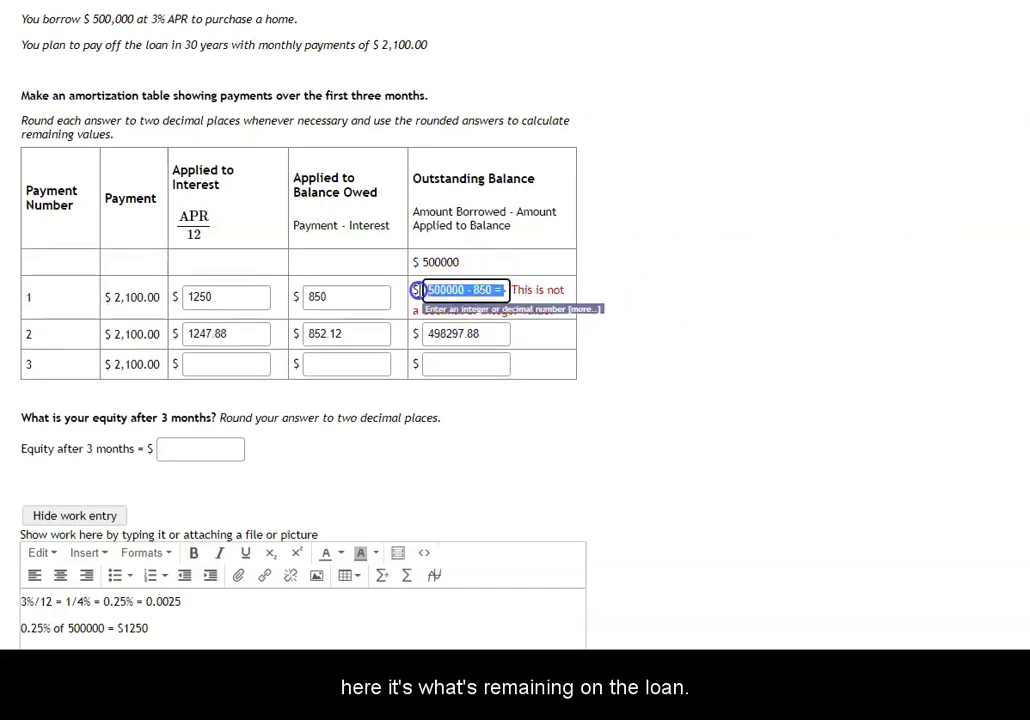
pyautogui.press('BackSpace')
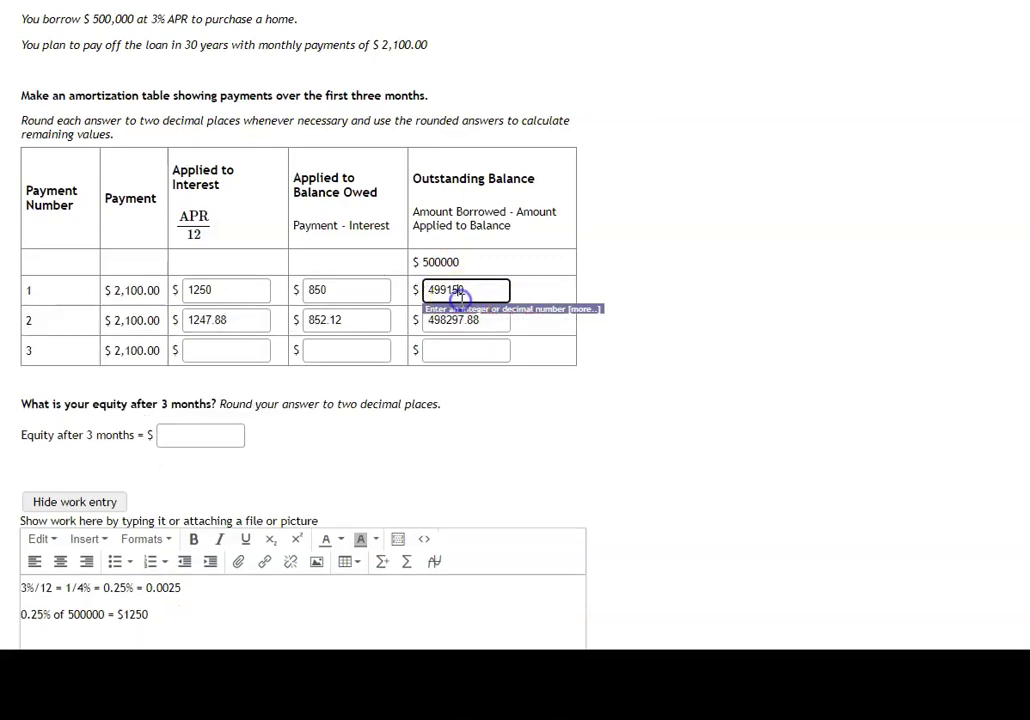
pyautogui.click(237, 319)
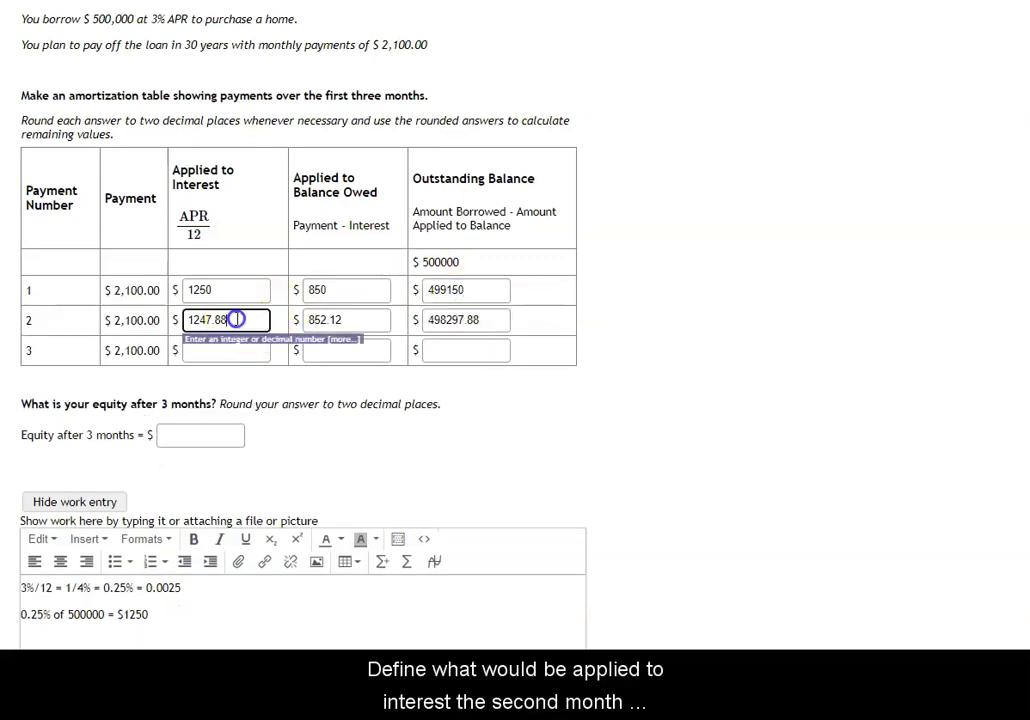
pyautogui.moveTo(237, 319); pyautogui.dragTo(196, 318)
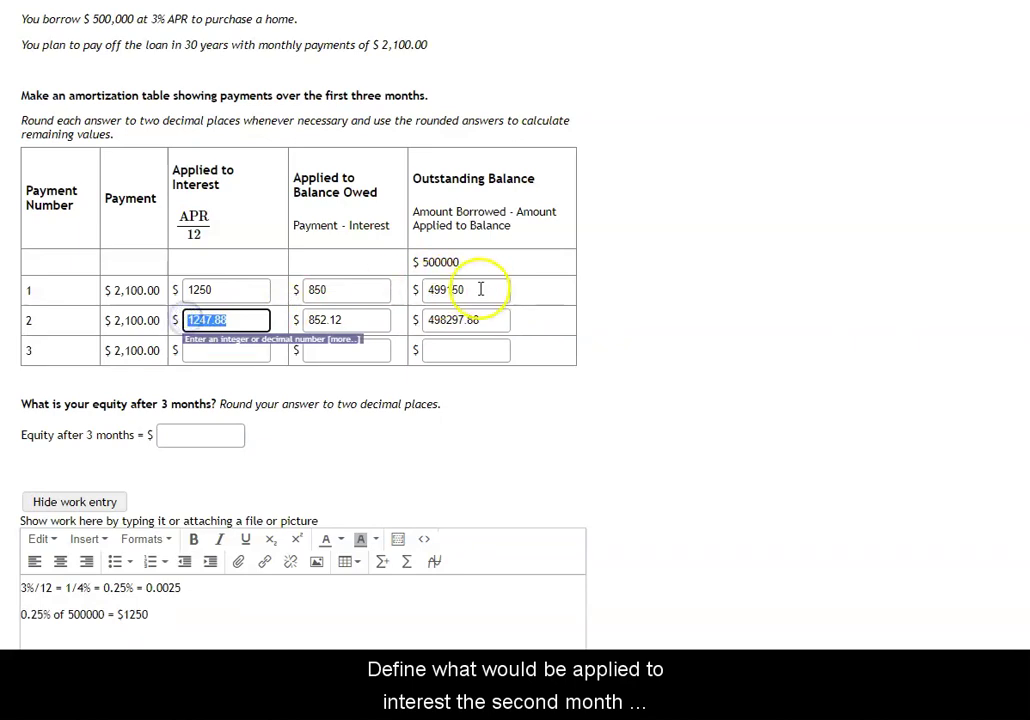
pyautogui.moveTo(462, 287); pyautogui.dragTo(440, 289)
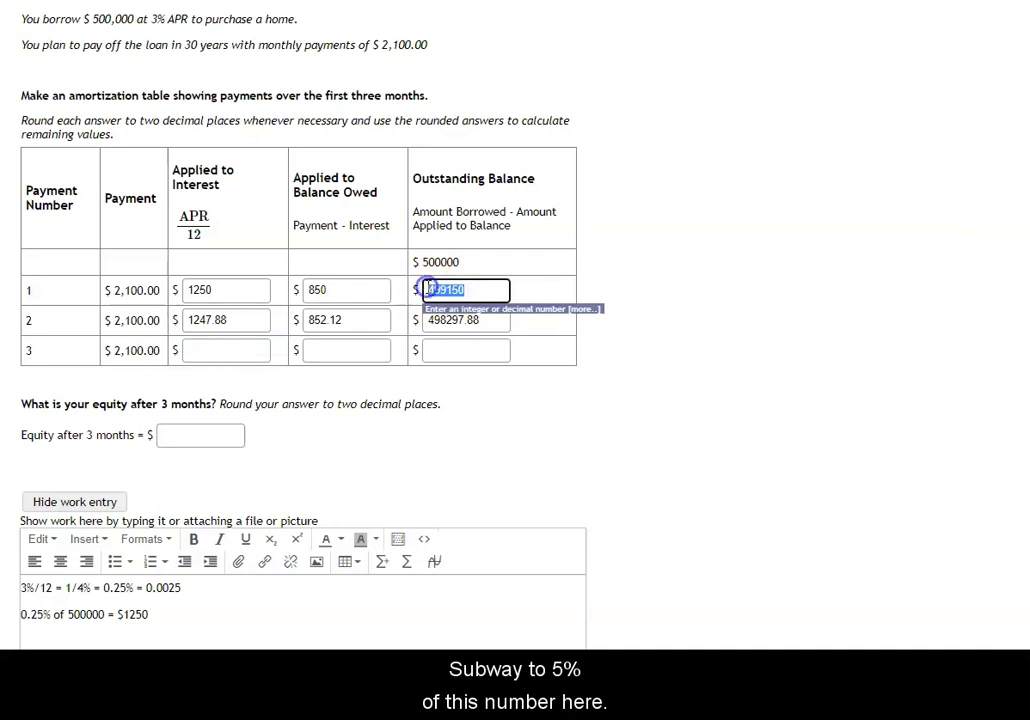
pyautogui.click(430, 289)
pyautogui.click(453, 384)
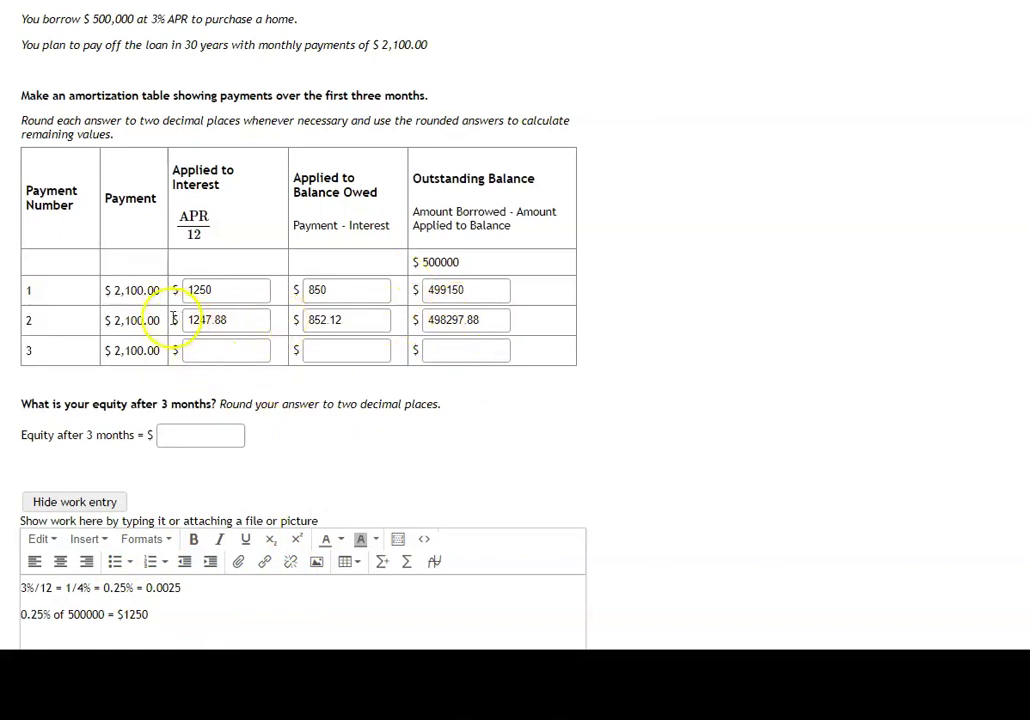
pyautogui.moveTo(464, 290); pyautogui.dragTo(425, 289)
pyautogui.click(229, 320)
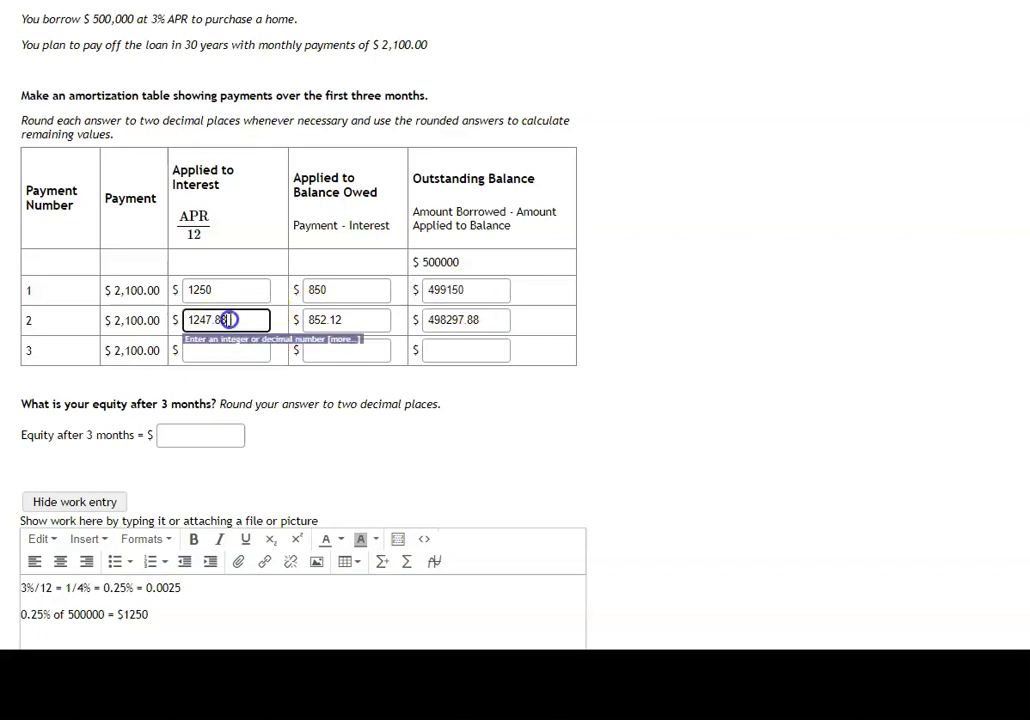
pyautogui.moveTo(229, 320); pyautogui.dragTo(186, 319)
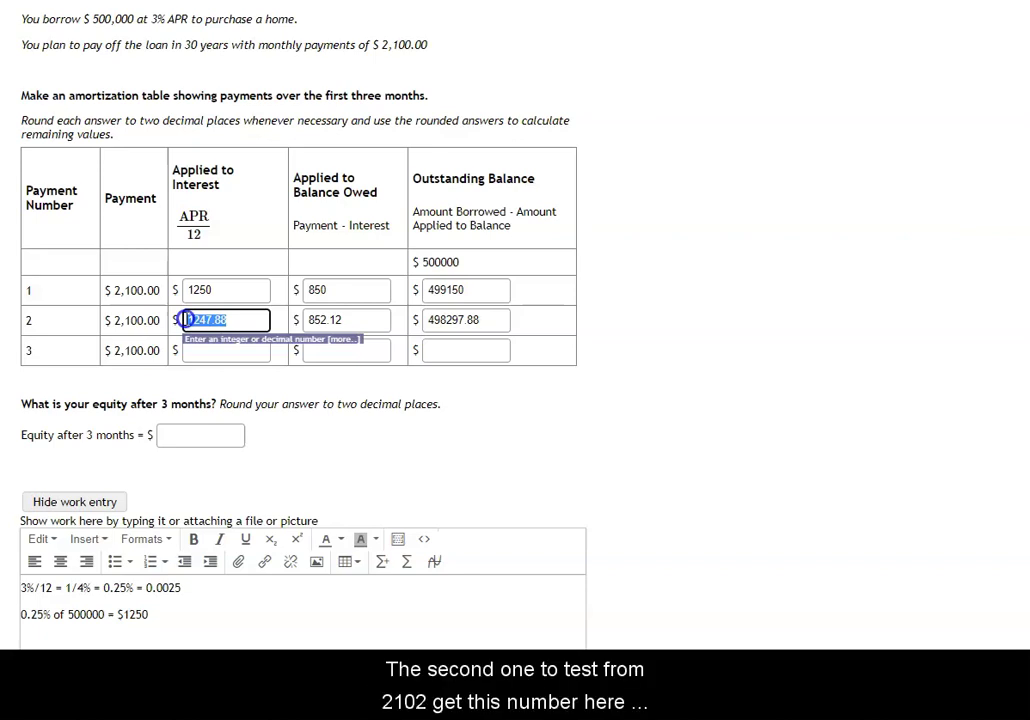
pyautogui.moveTo(248, 320); pyautogui.dragTo(113, 317)
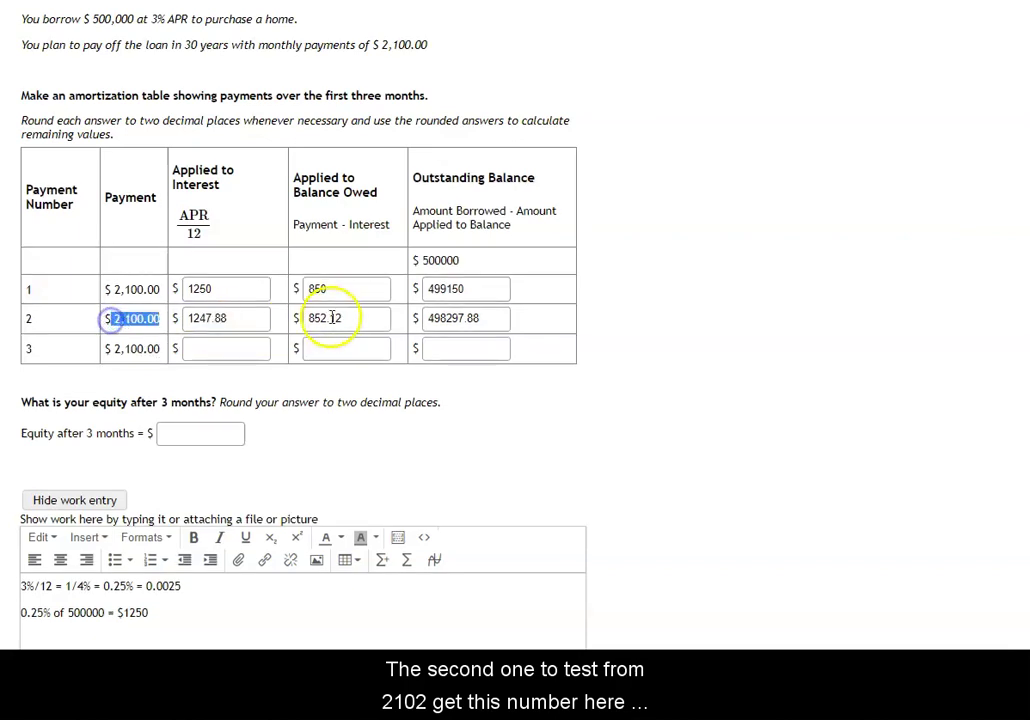
pyautogui.moveTo(347, 317); pyautogui.dragTo(307, 316)
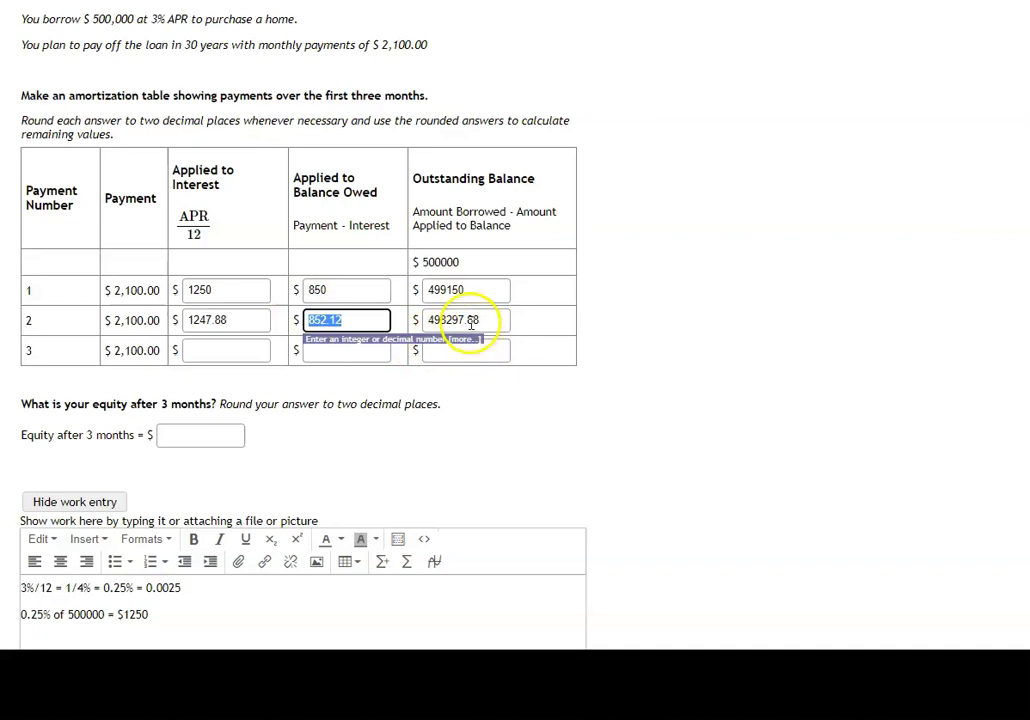
pyautogui.moveTo(372, 320); pyautogui.dragTo(305, 321)
pyautogui.moveTo(457, 290); pyautogui.dragTo(424, 290)
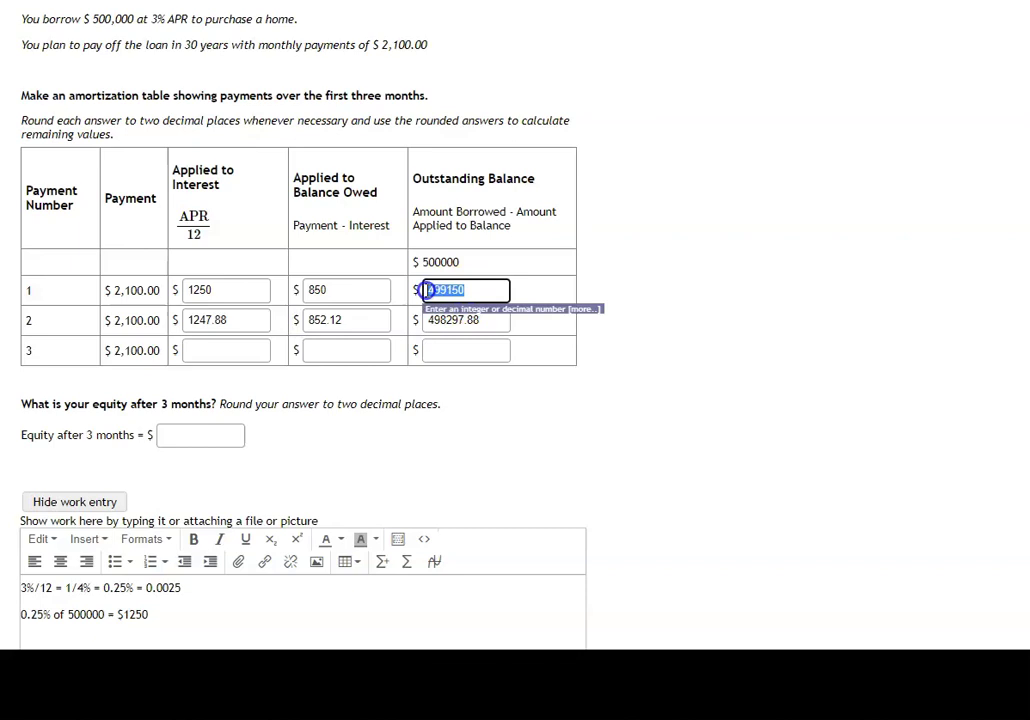
pyautogui.moveTo(490, 320); pyautogui.dragTo(426, 320)
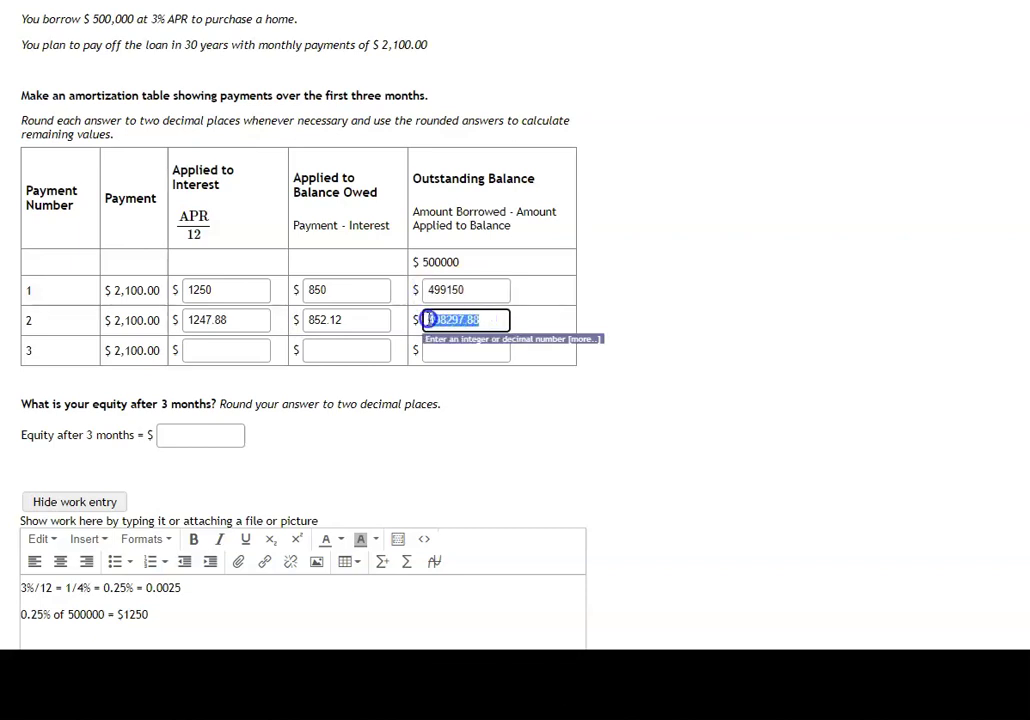
# Enter '0.25% of 498297.88' as row 3's interest, which gets flagged as invalid
pyautogui.click(231, 350)
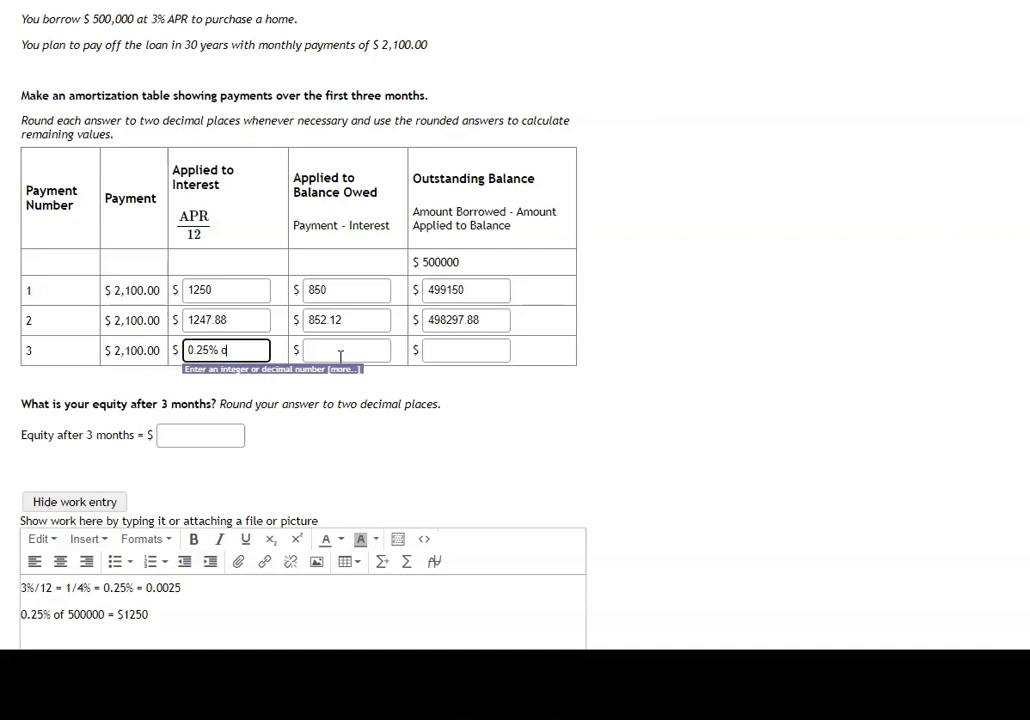
pyautogui.write('0.25% of 498')
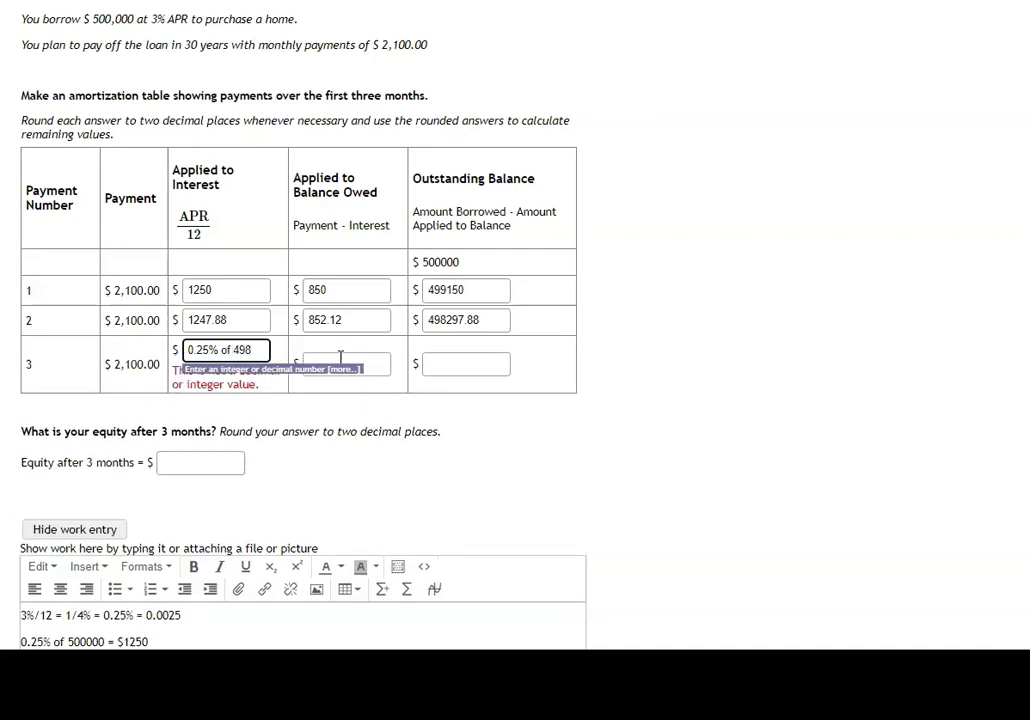
pyautogui.write('297.88')
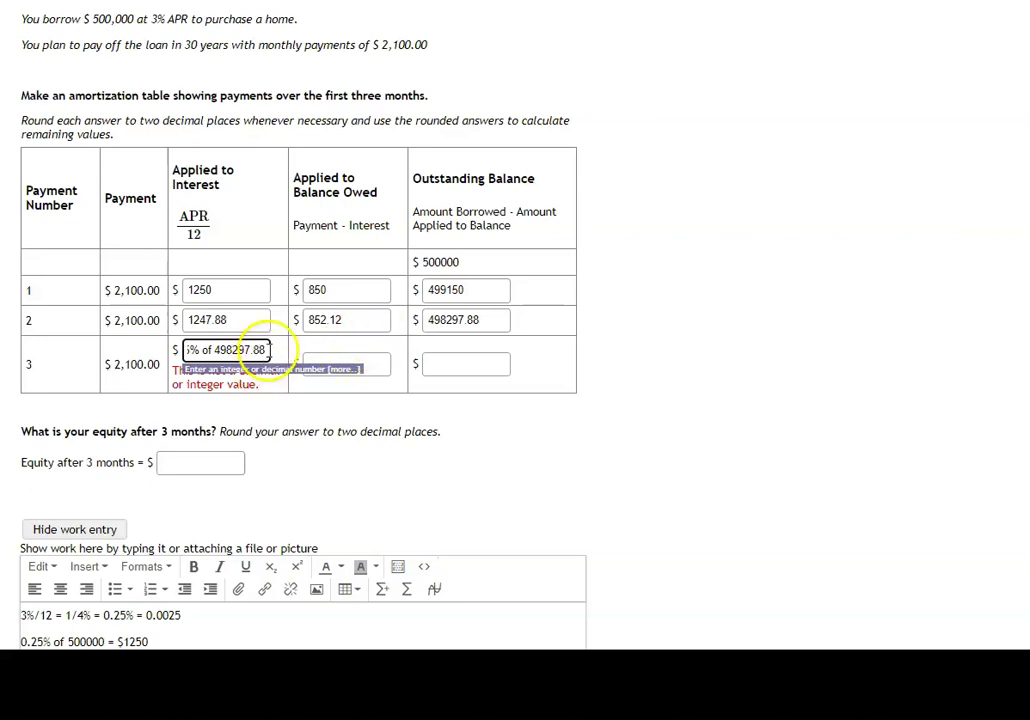
# Clear Desmos and compute 0.0025 × 498297.88 = 1245.7447
pyautogui.moveTo(560, 705)
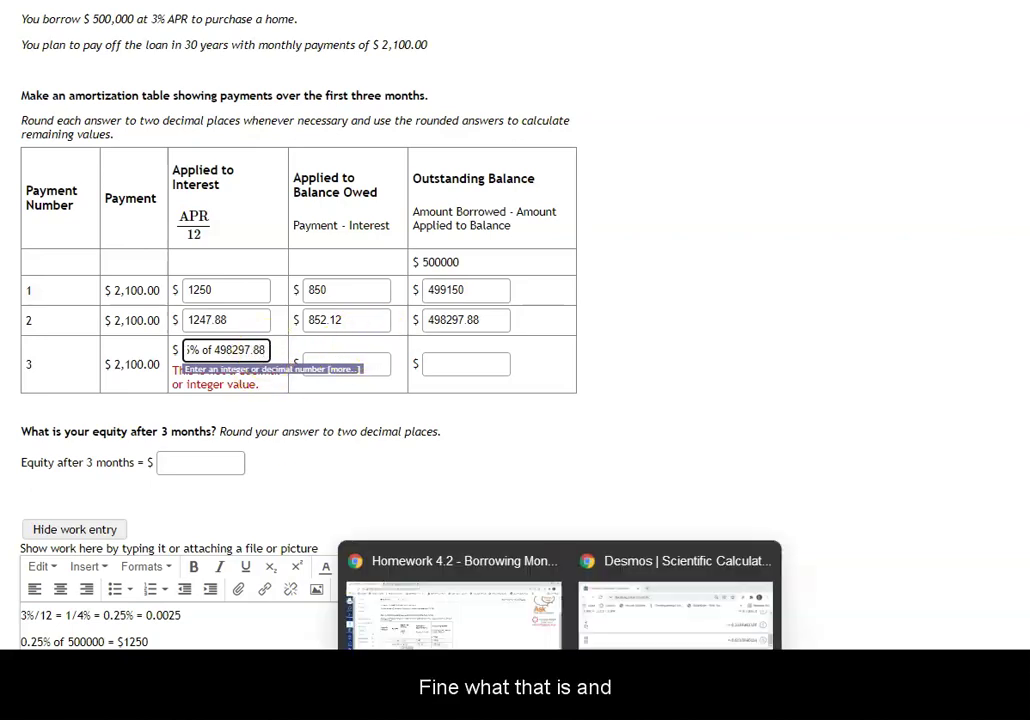
pyautogui.click(650, 623)
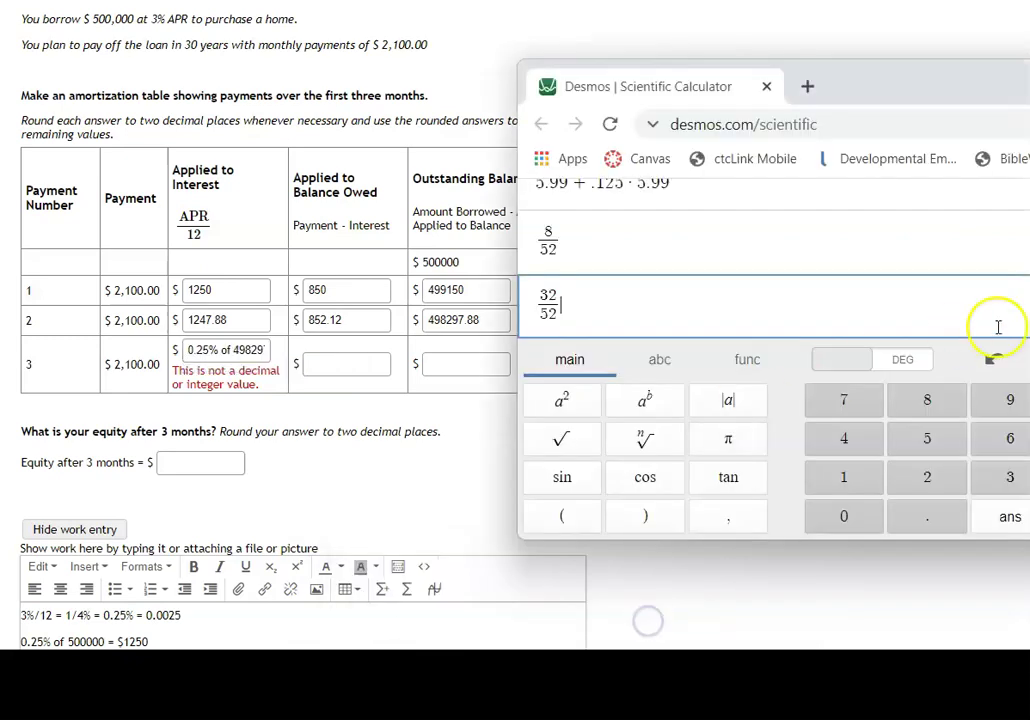
pyautogui.press('BackSpace')
pyautogui.press('BackSpace')
pyautogui.press('BackSpace')
pyautogui.press('BackSpace')
pyautogui.press('BackSpace')
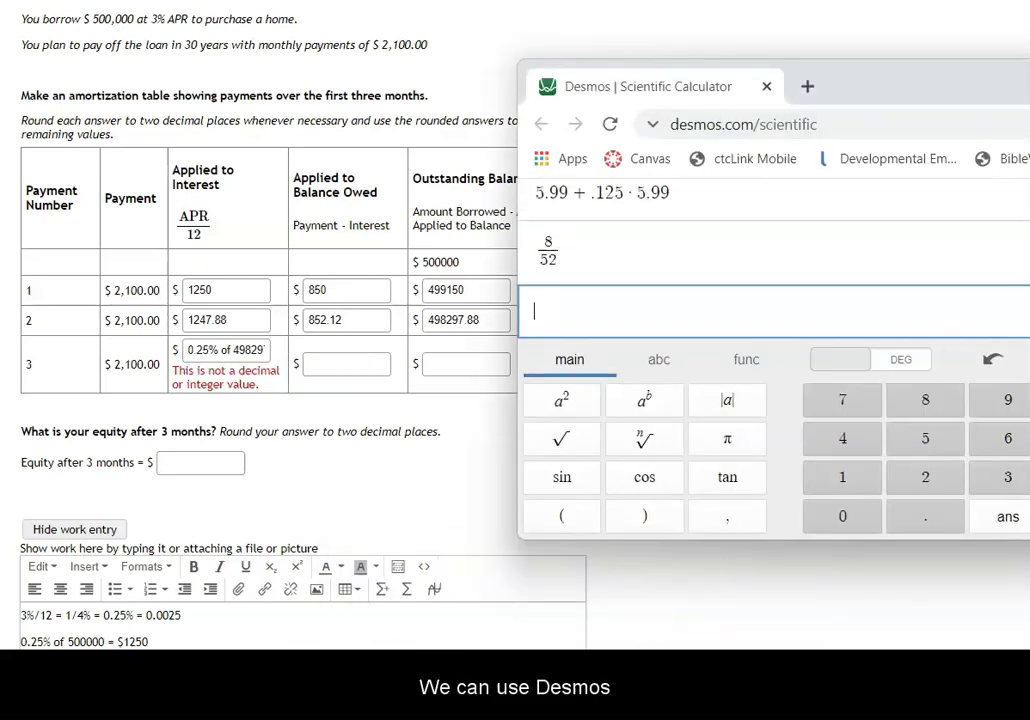
pyautogui.moveTo(835, 87); pyautogui.dragTo(754, 86)
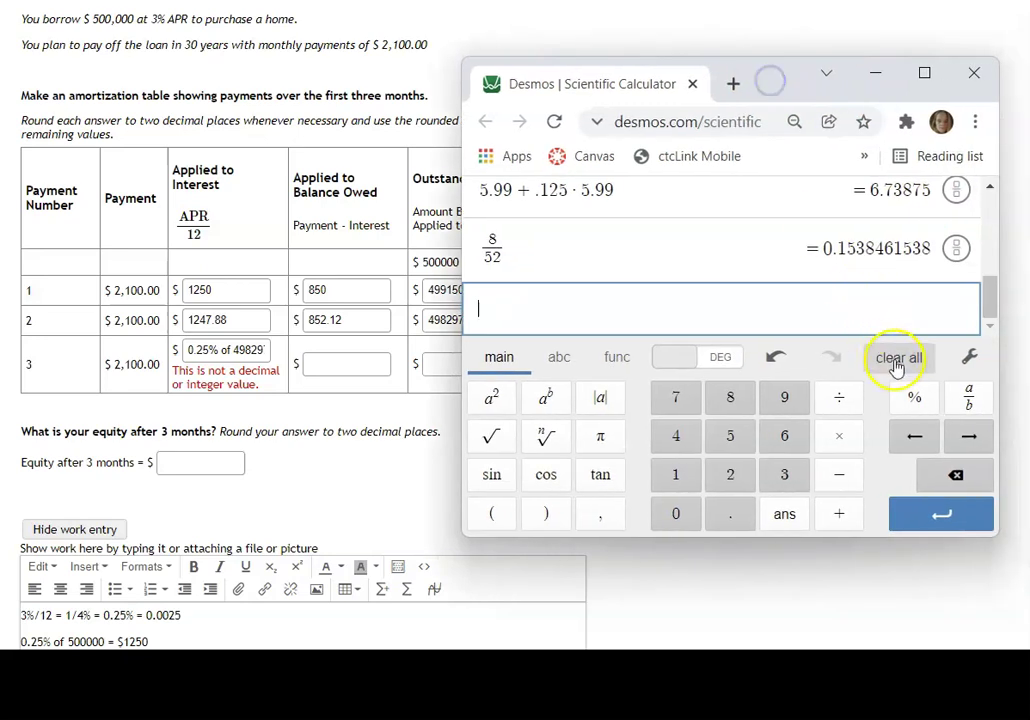
pyautogui.click(899, 357)
pyautogui.write('0.')
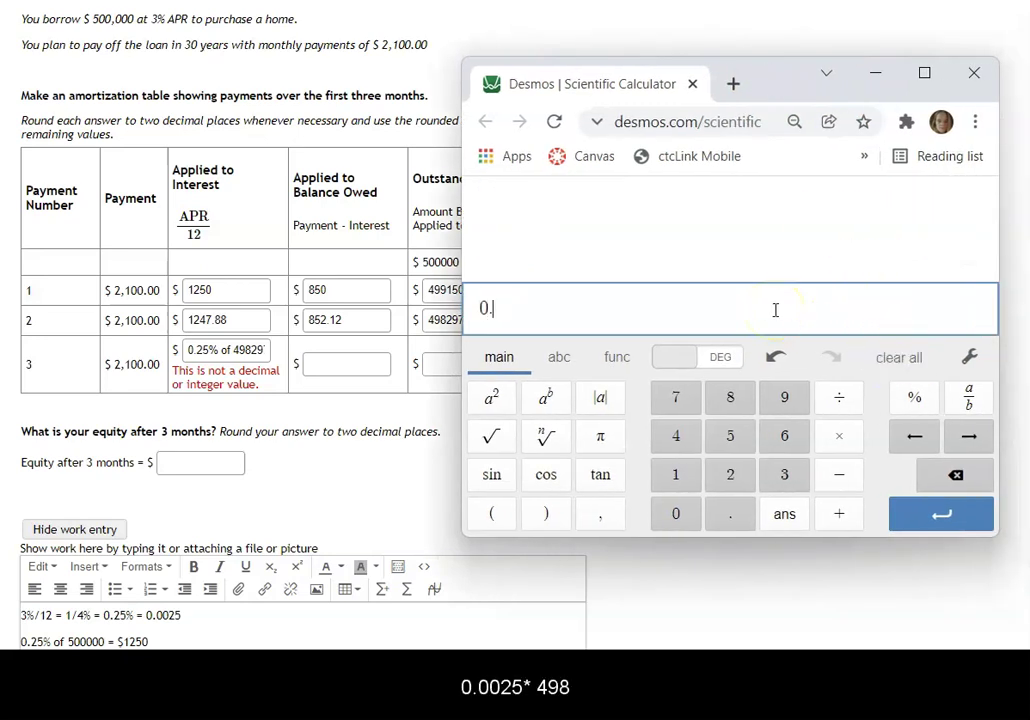
pyautogui.write('025*')
pyautogui.write('498')
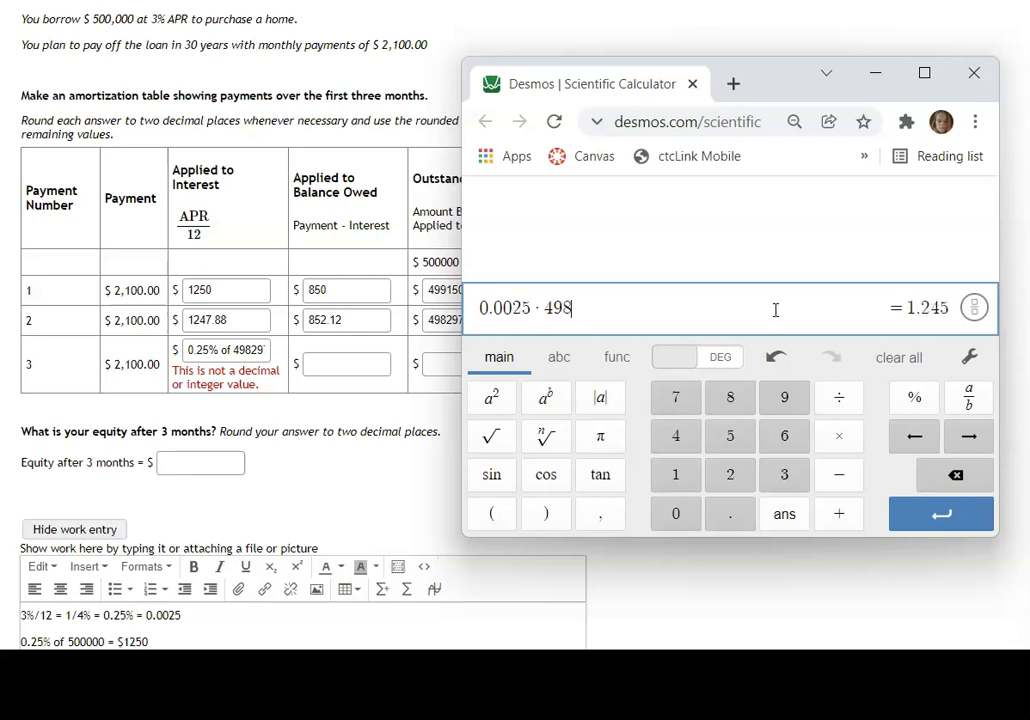
pyautogui.write('297')
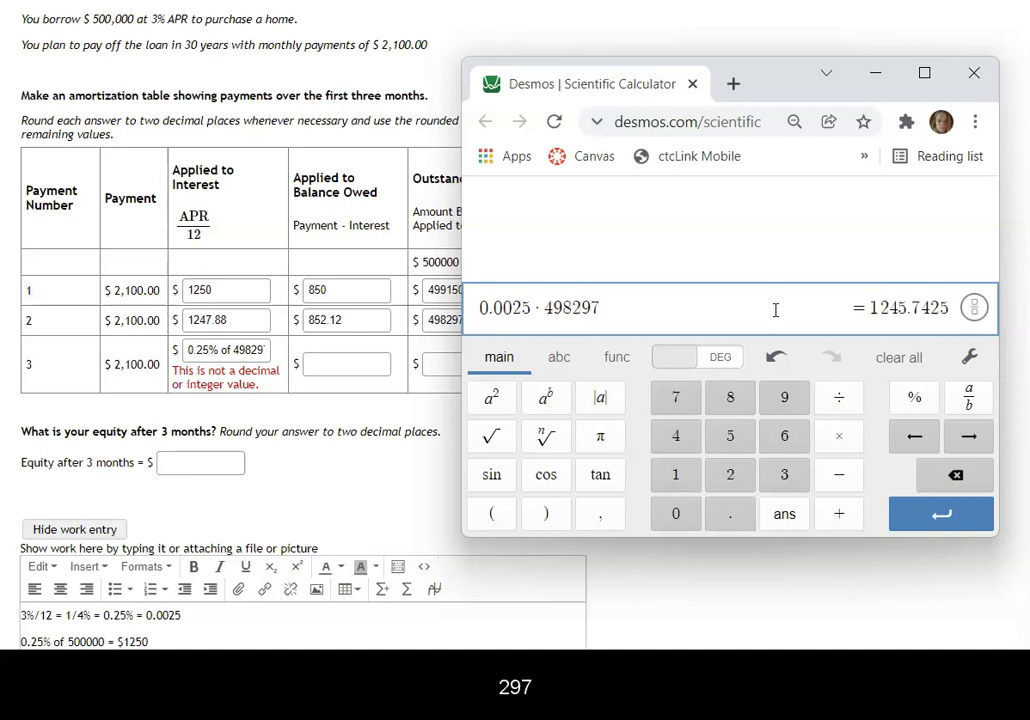
pyautogui.moveTo(770, 78)
pyautogui.mouseDown()
pyautogui.moveTo(791, 74)
pyautogui.moveTo(773, 67)
pyautogui.mouseUp()
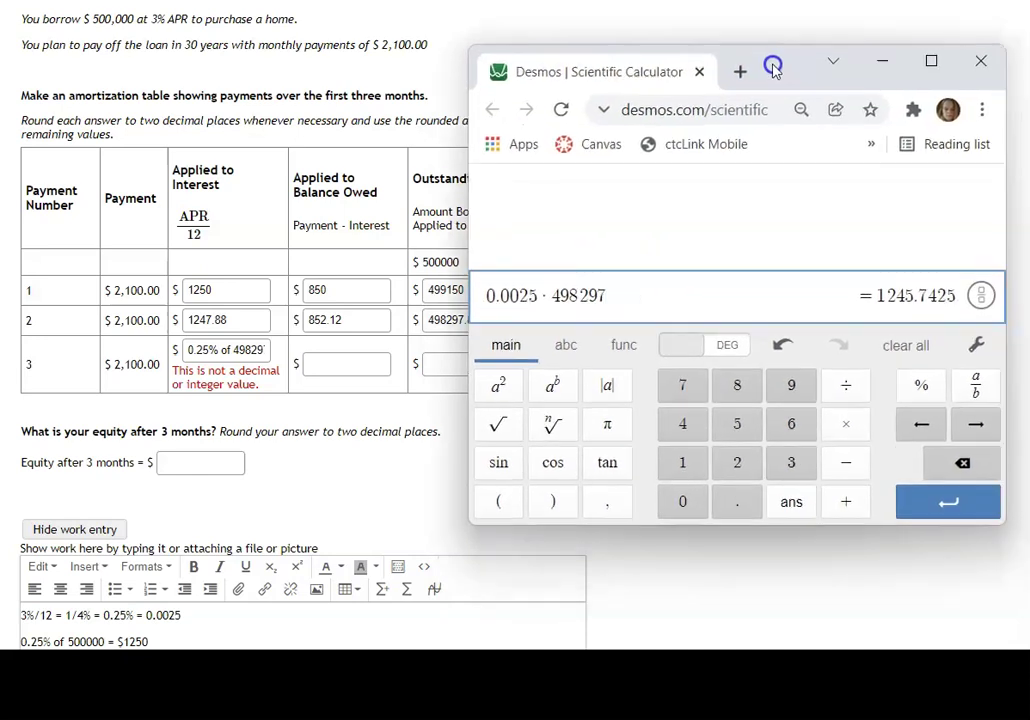
pyautogui.write('.88')
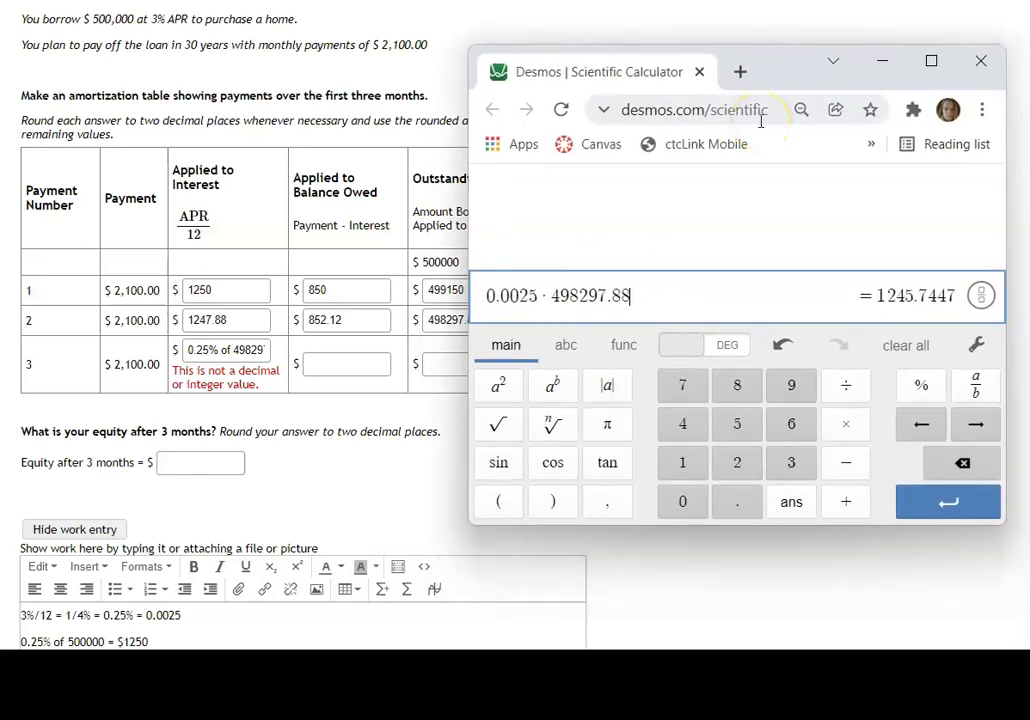
# Replace row 3's rejected interest entry with the rounded 1245.74
pyautogui.moveTo(936, 294); pyautogui.dragTo(862, 292)
pyautogui.hotkey('ctrl', 'c')
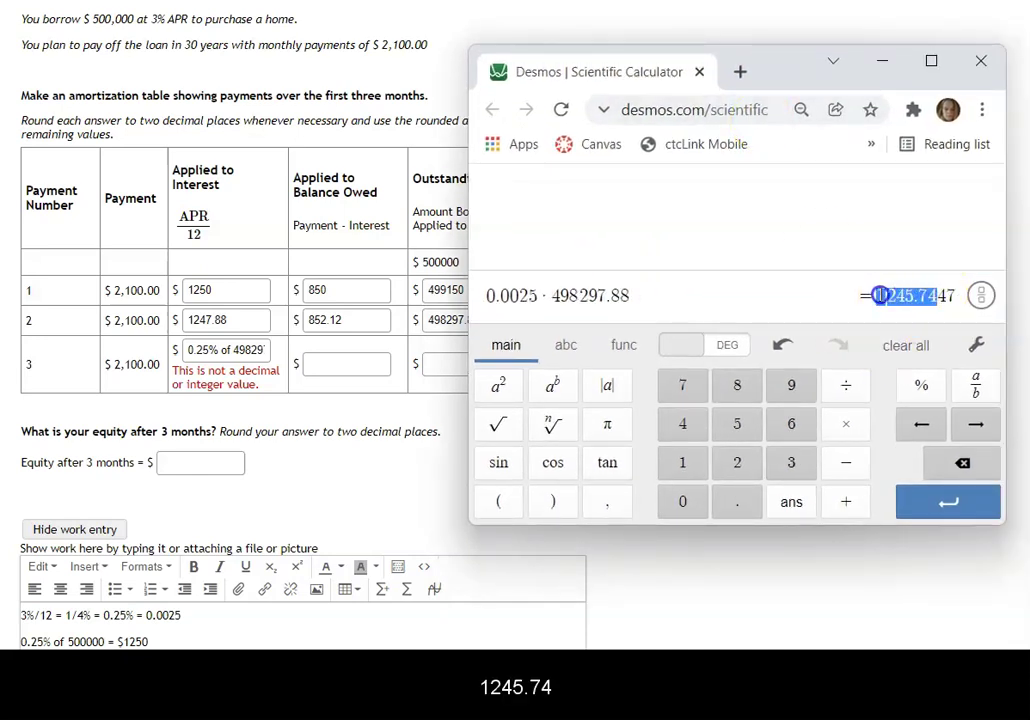
pyautogui.click(188, 350)
pyautogui.moveTo(190, 350); pyautogui.dragTo(324, 352)
pyautogui.hotkey('ctrl', 'v')
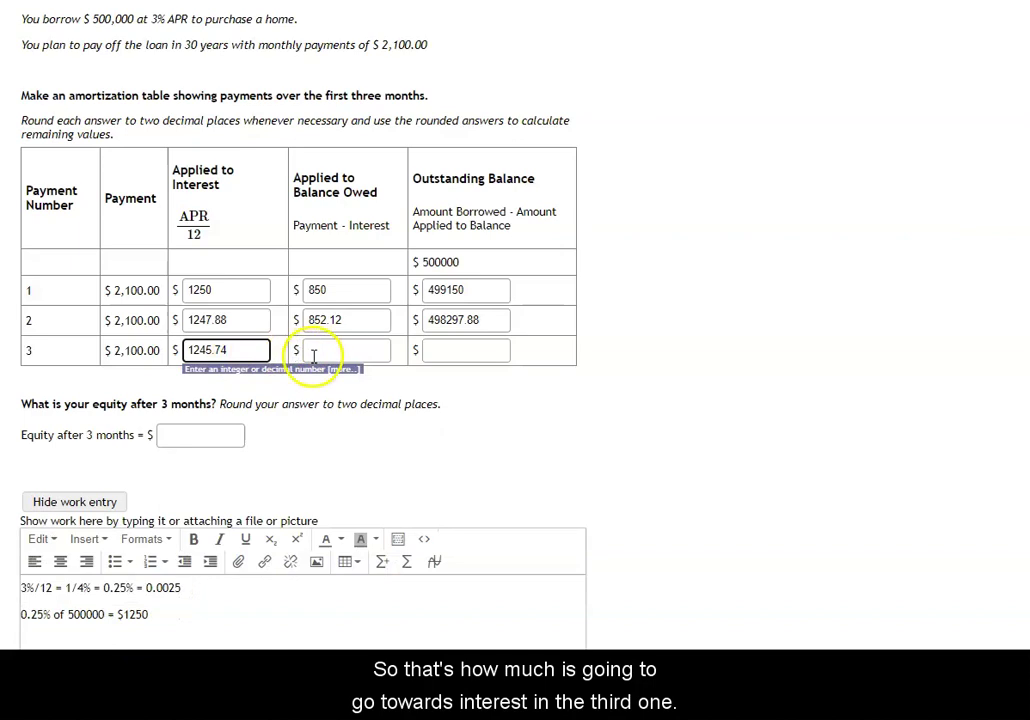
# Compute 2100 − 1245.74 = 854.26 in Desmos and paste it into row 3's applied-to-balance box
pyautogui.click(318, 356)
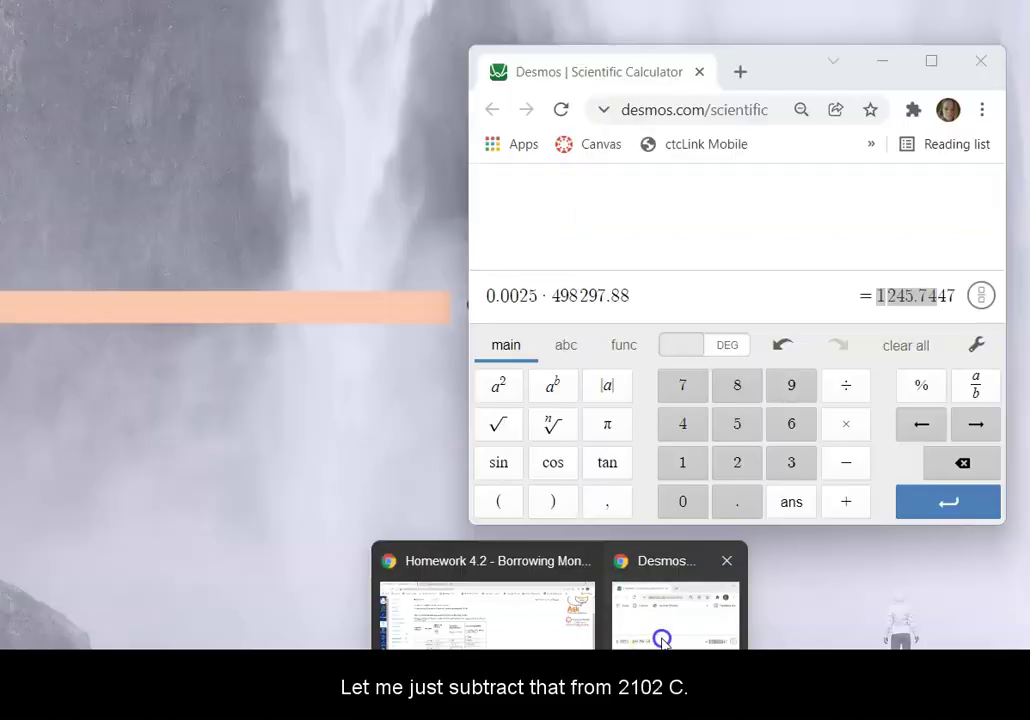
pyautogui.click(662, 637)
pyautogui.click(700, 288)
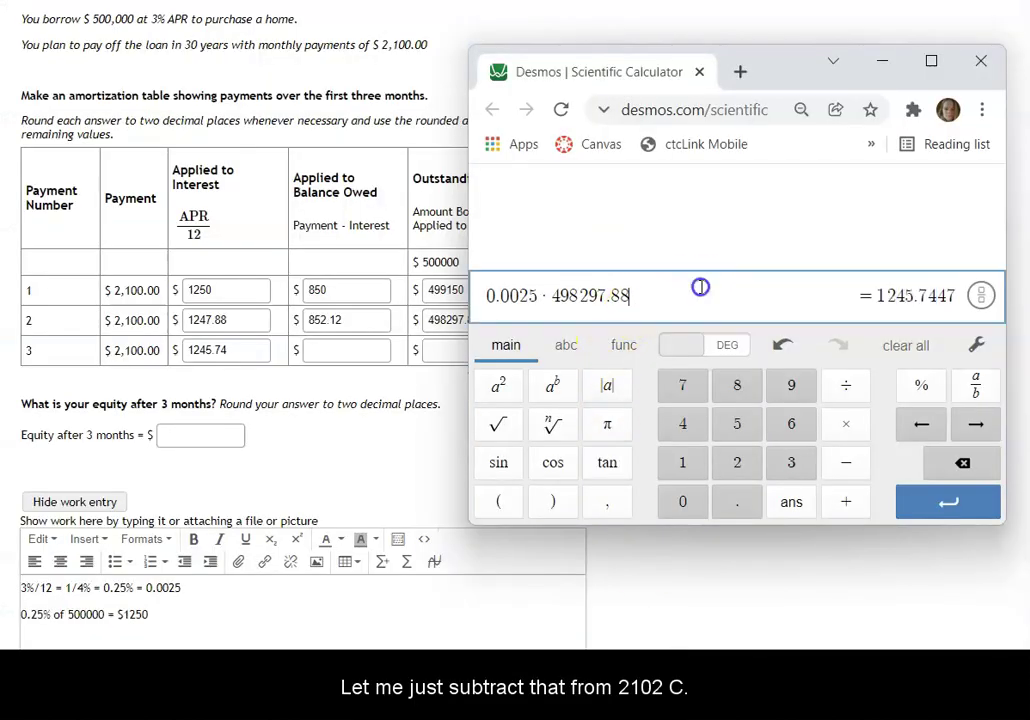
pyautogui.press('Return')
pyautogui.write('21')
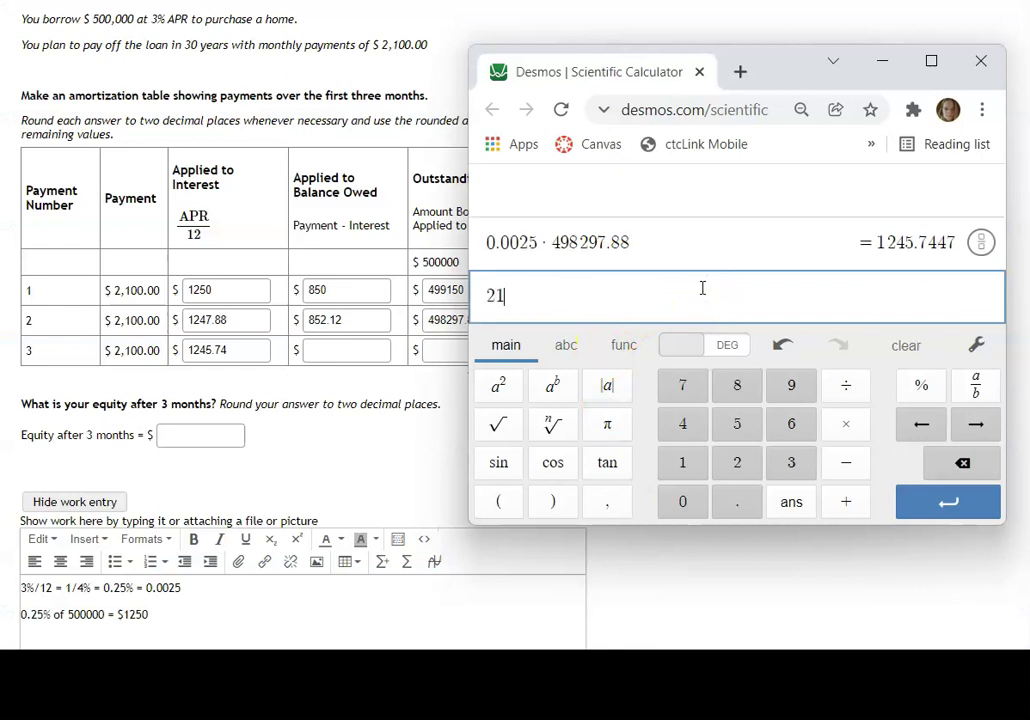
pyautogui.write('00')
pyautogui.write('-12')
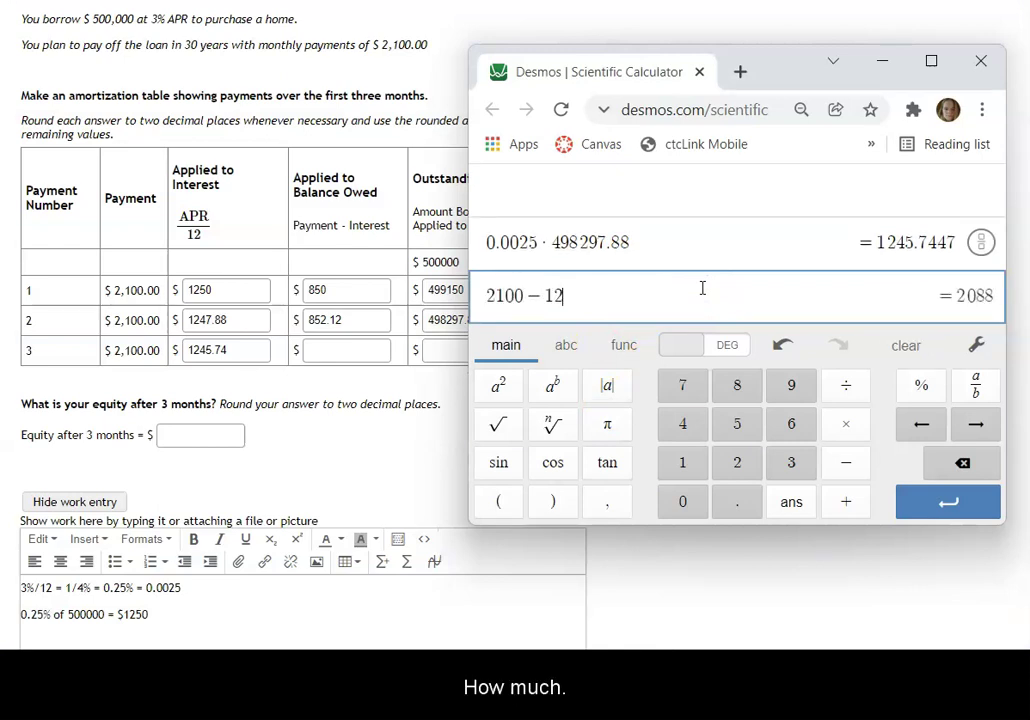
pyautogui.write('45')
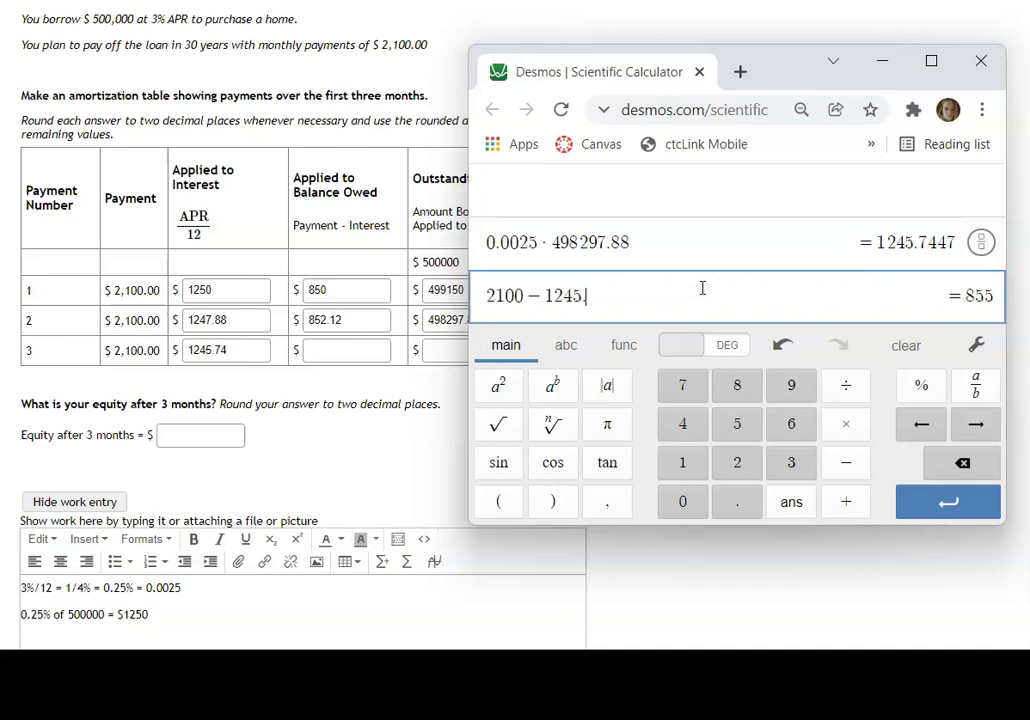
pyautogui.write('.74')
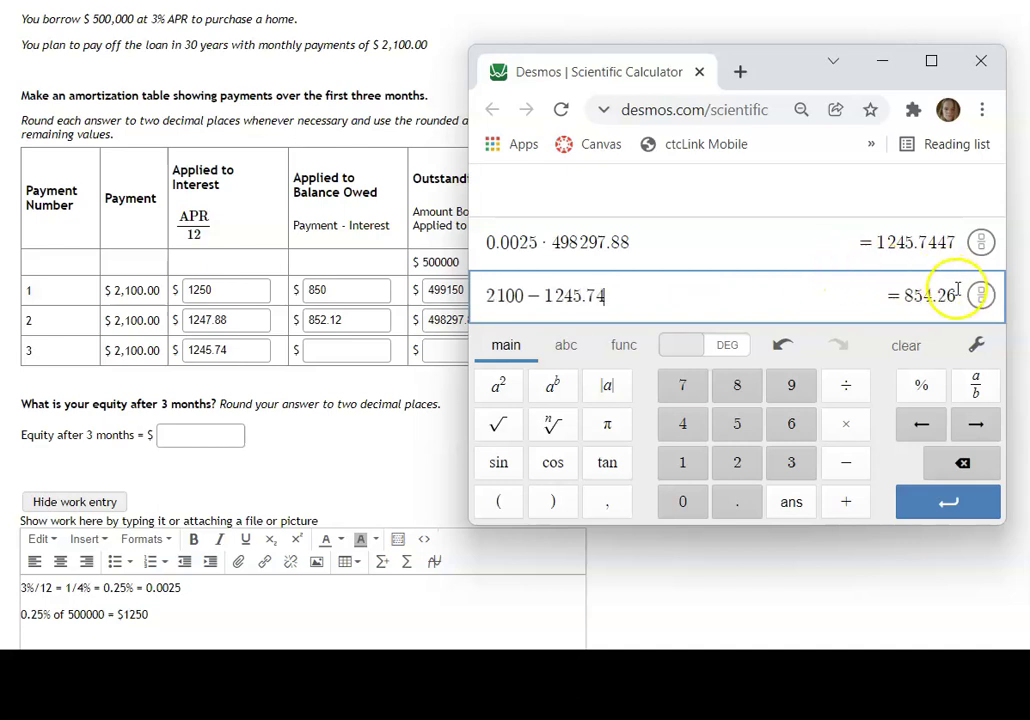
pyautogui.moveTo(958, 296); pyautogui.dragTo(903, 296)
pyautogui.hotkey('ctrl', 'c')
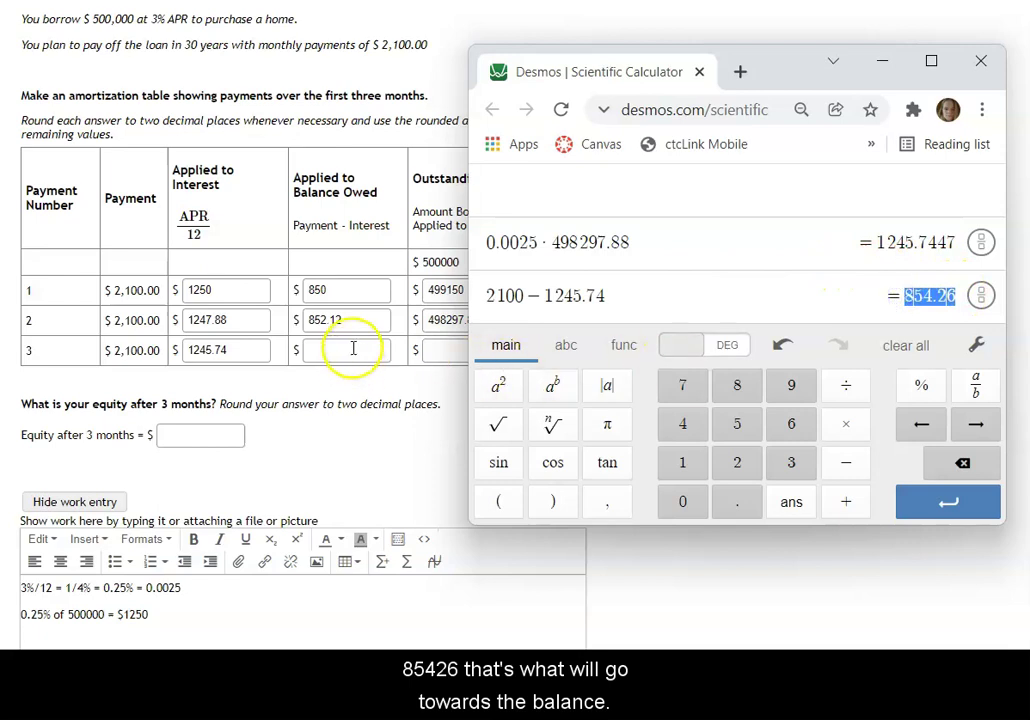
pyautogui.click(352, 347)
pyautogui.hotkey('ctrl', 'v')
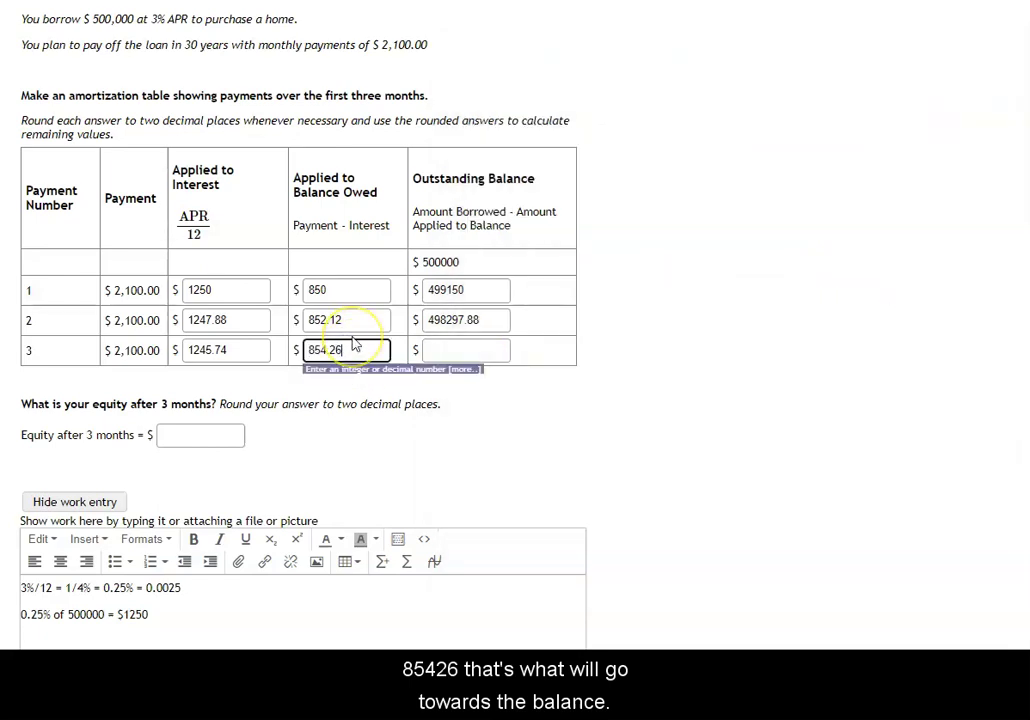
# Compute 498297.88 − 854.26 in Desmos for the third month's new balance
pyautogui.moveTo(352, 345); pyautogui.dragTo(306, 350)
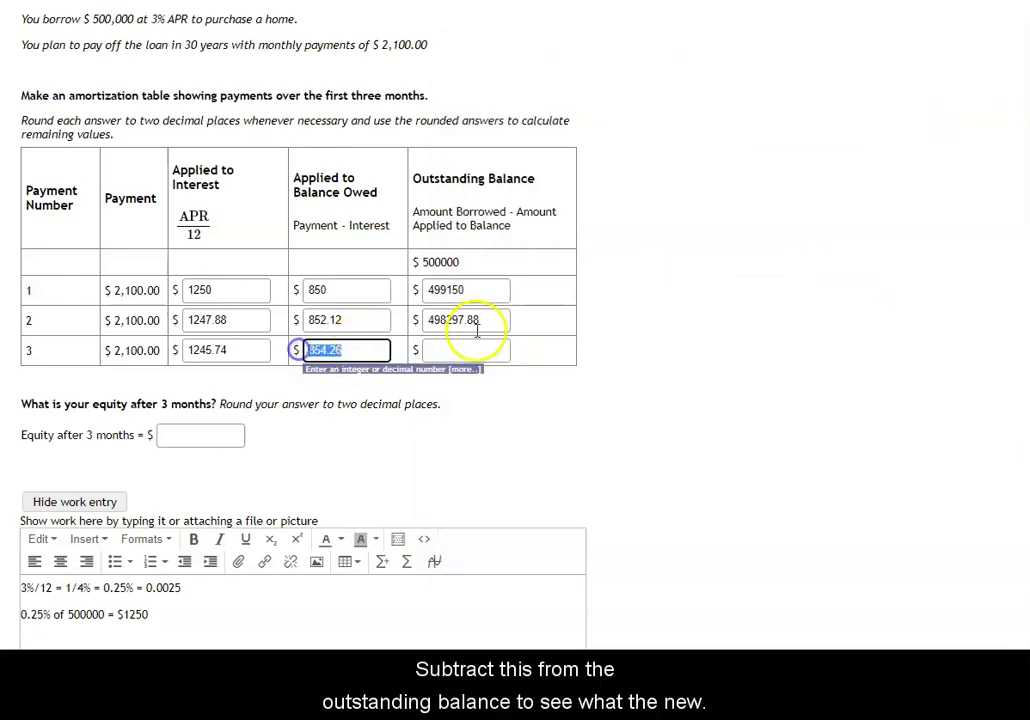
pyautogui.moveTo(480, 320); pyautogui.dragTo(425, 320)
pyautogui.click(450, 348)
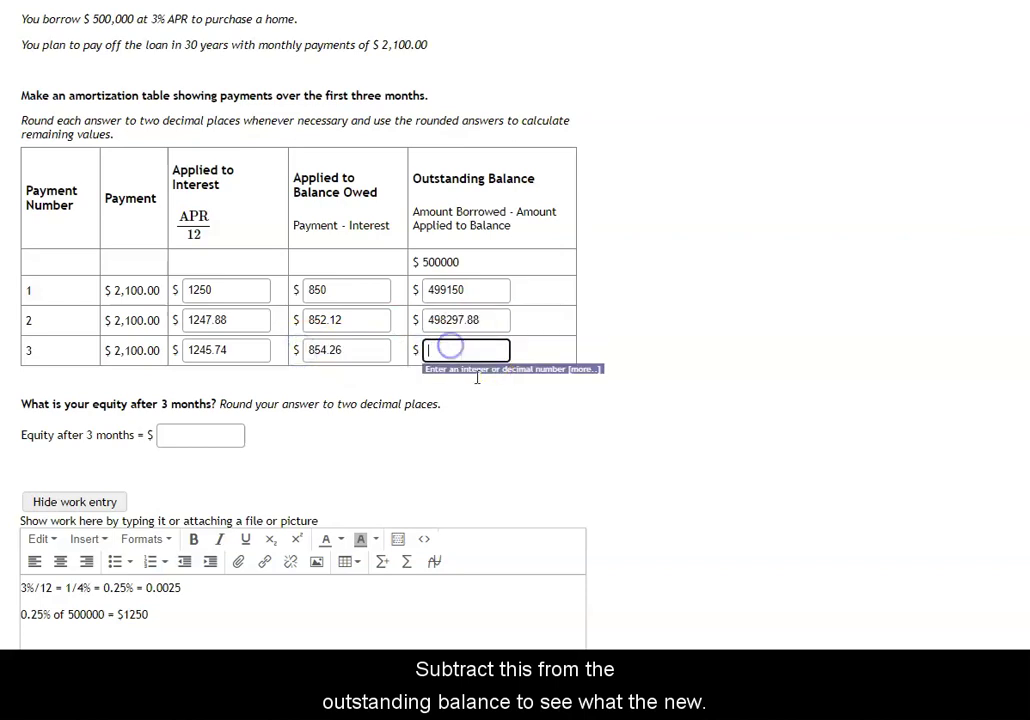
pyautogui.click(660, 630)
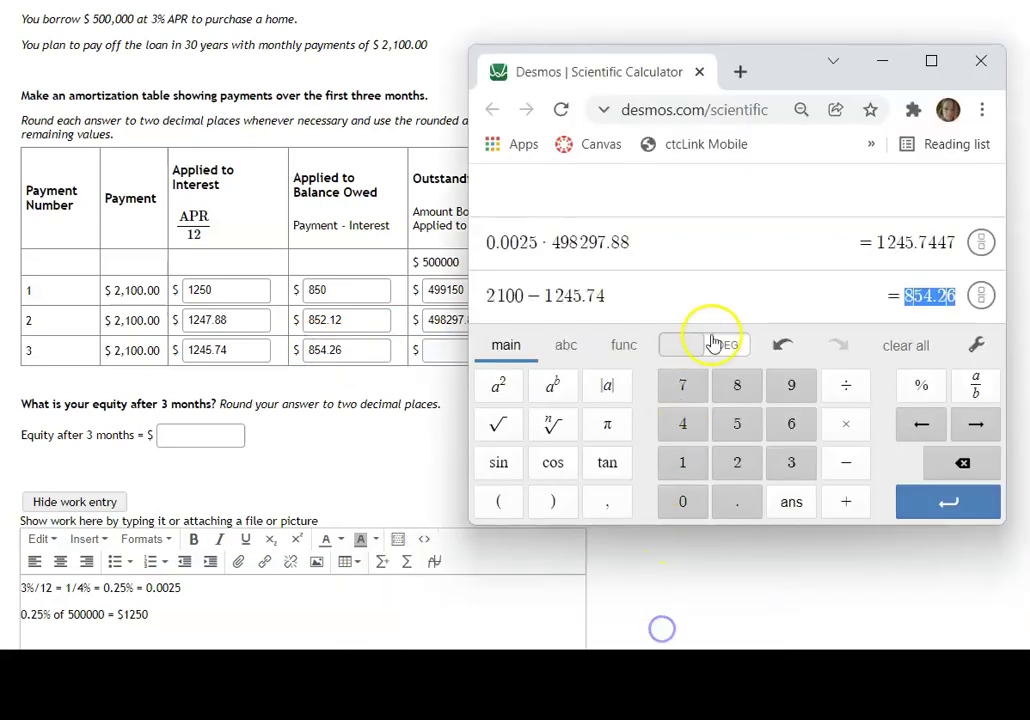
pyautogui.press('Return')
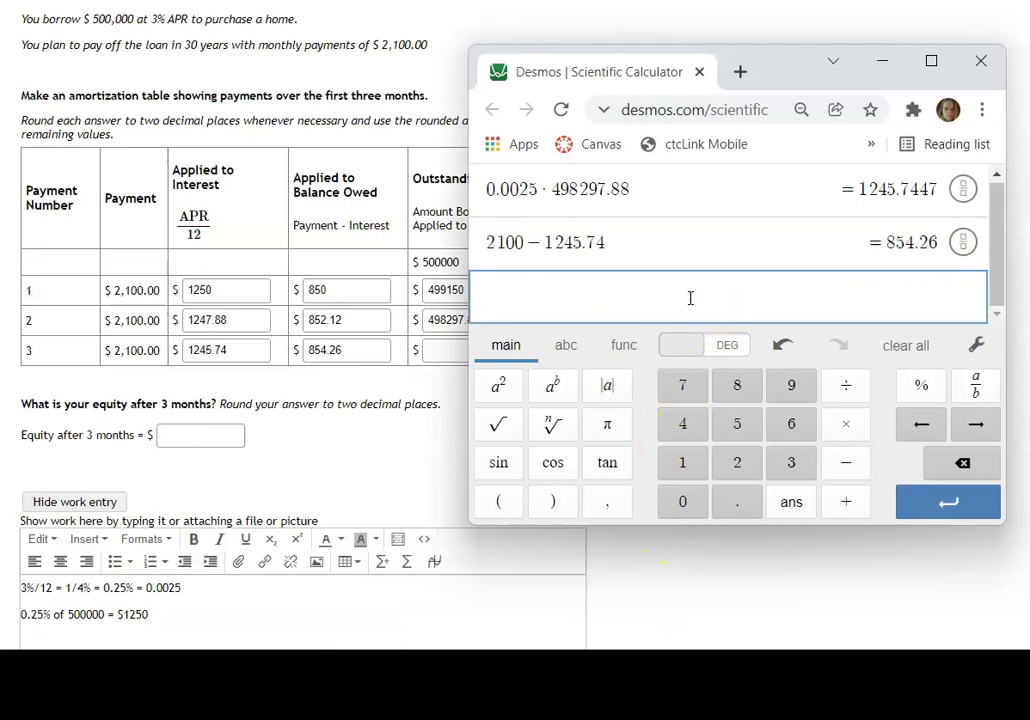
pyautogui.write('498297.')
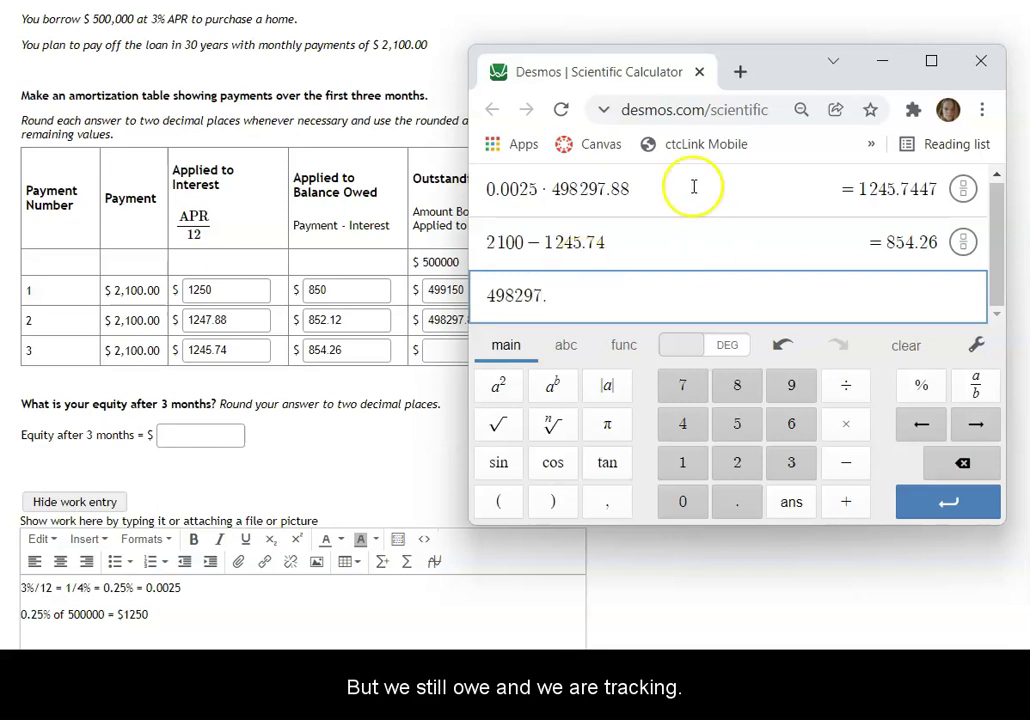
pyautogui.rightClick(695, 190)
pyautogui.click(741, 90)
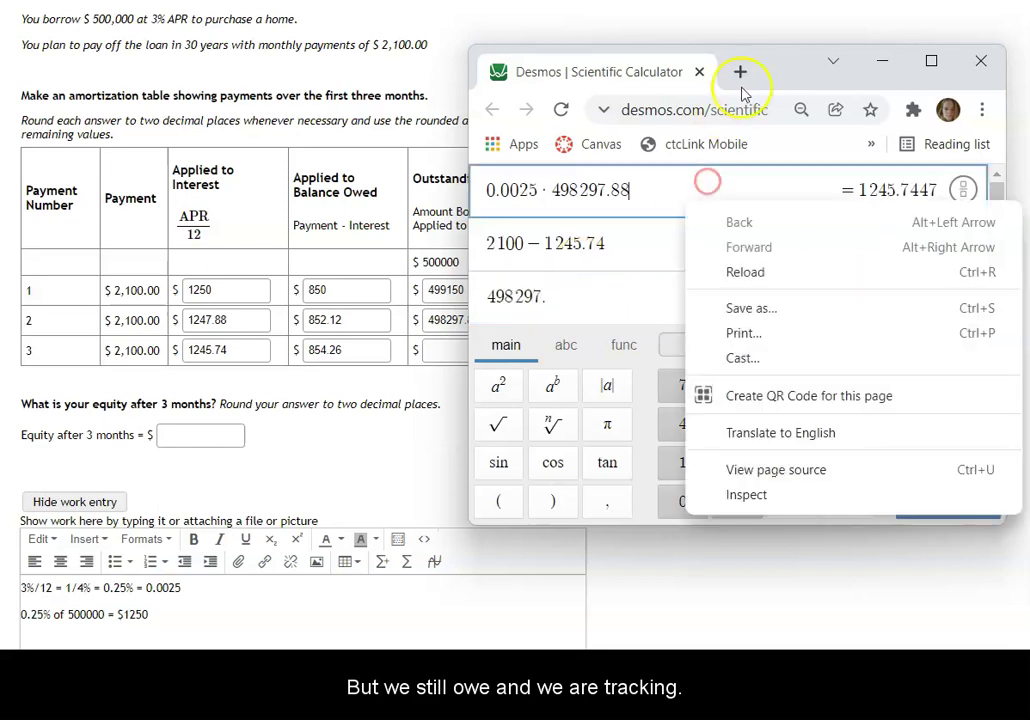
pyautogui.moveTo(777, 84); pyautogui.dragTo(836, 84)
pyautogui.click(712, 308)
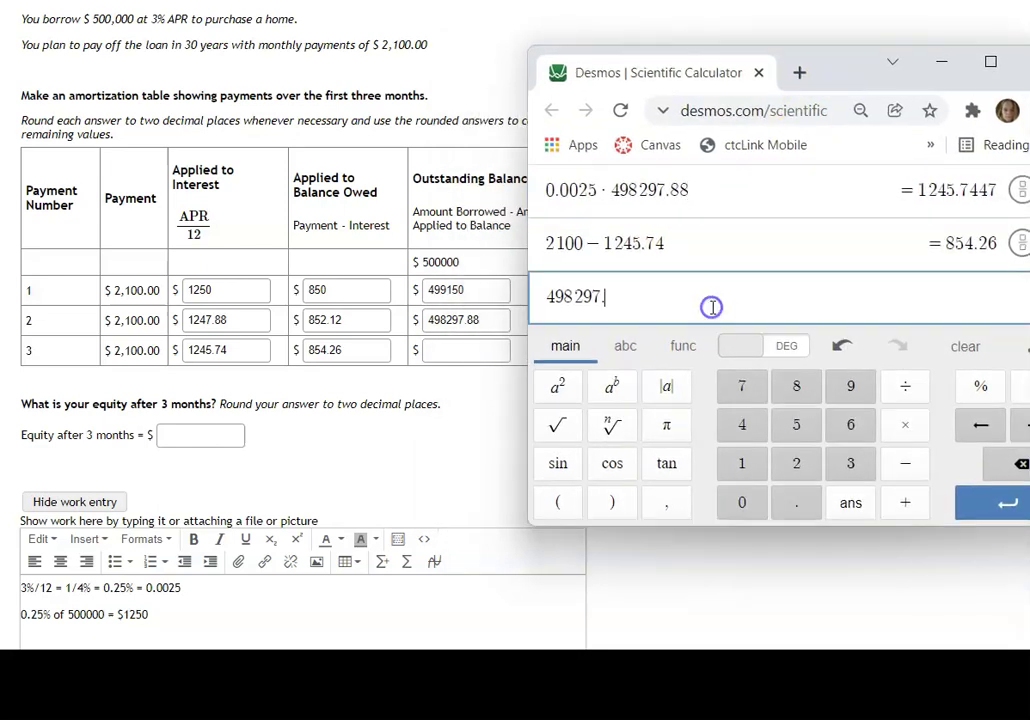
pyautogui.write('88')
pyautogui.write('-854')
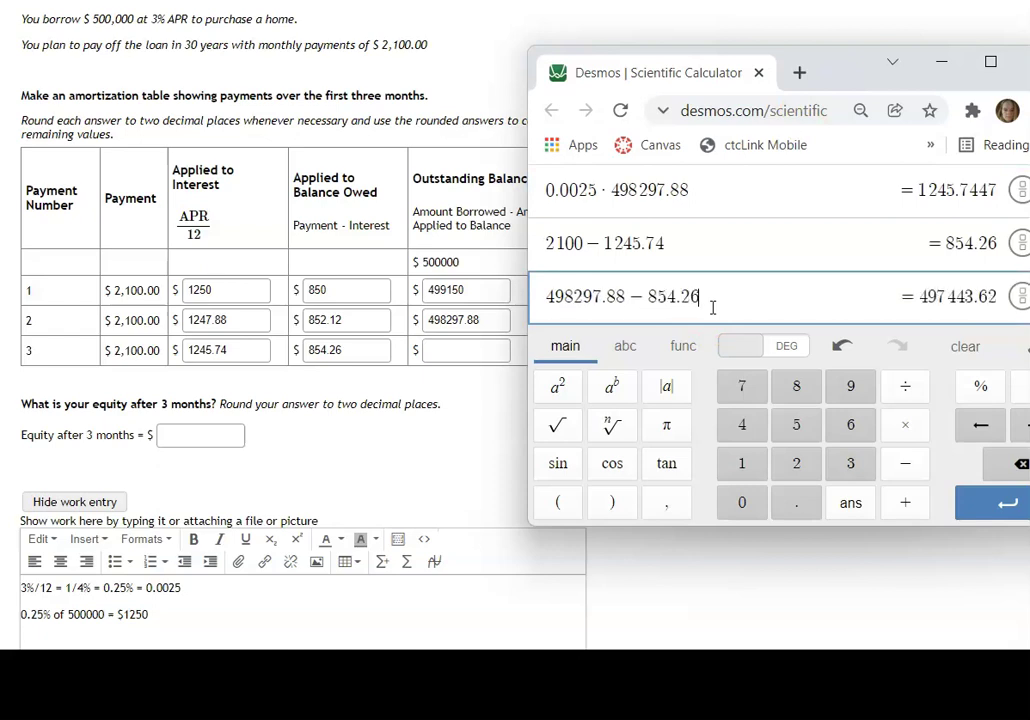
# Paste 497443.62 into row 3's Outstanding Balance and review the earlier rows' values
pyautogui.moveTo(1000, 296); pyautogui.dragTo(926, 296)
pyautogui.hotkey('ctrl', 'c')
pyautogui.click(494, 350)
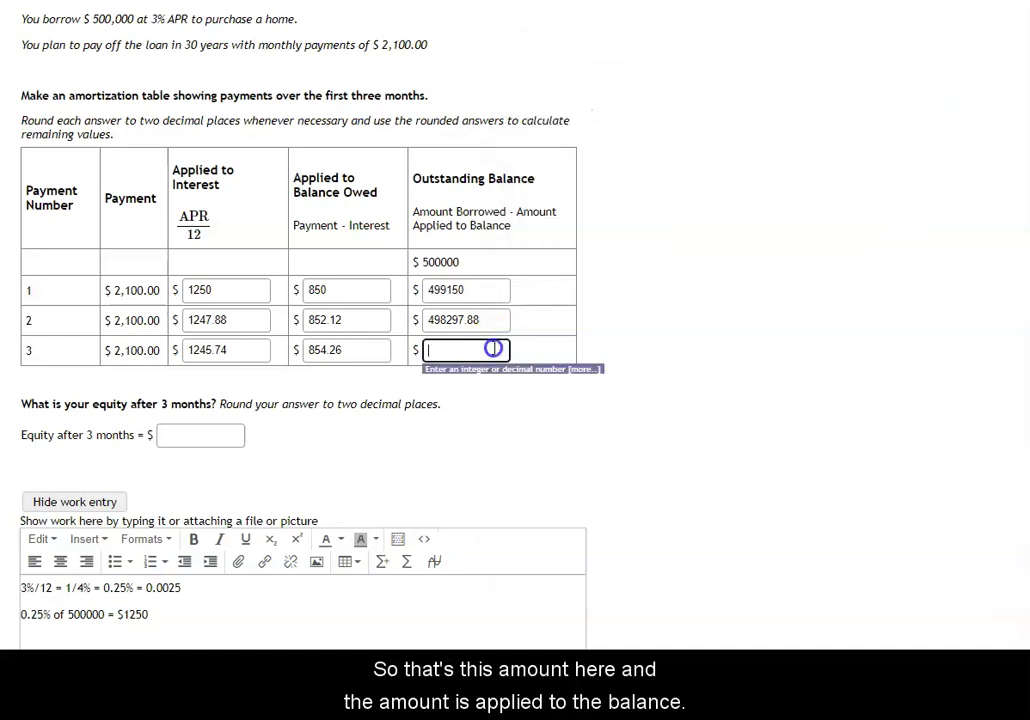
pyautogui.hotkey('ctrl', 'v')
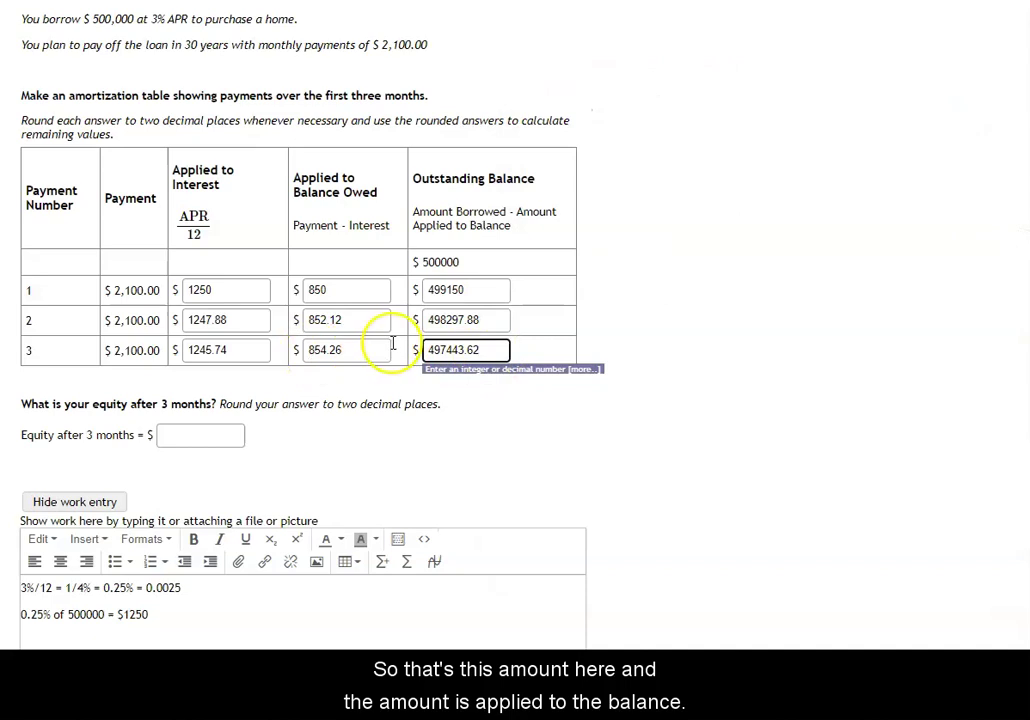
pyautogui.click(224, 321)
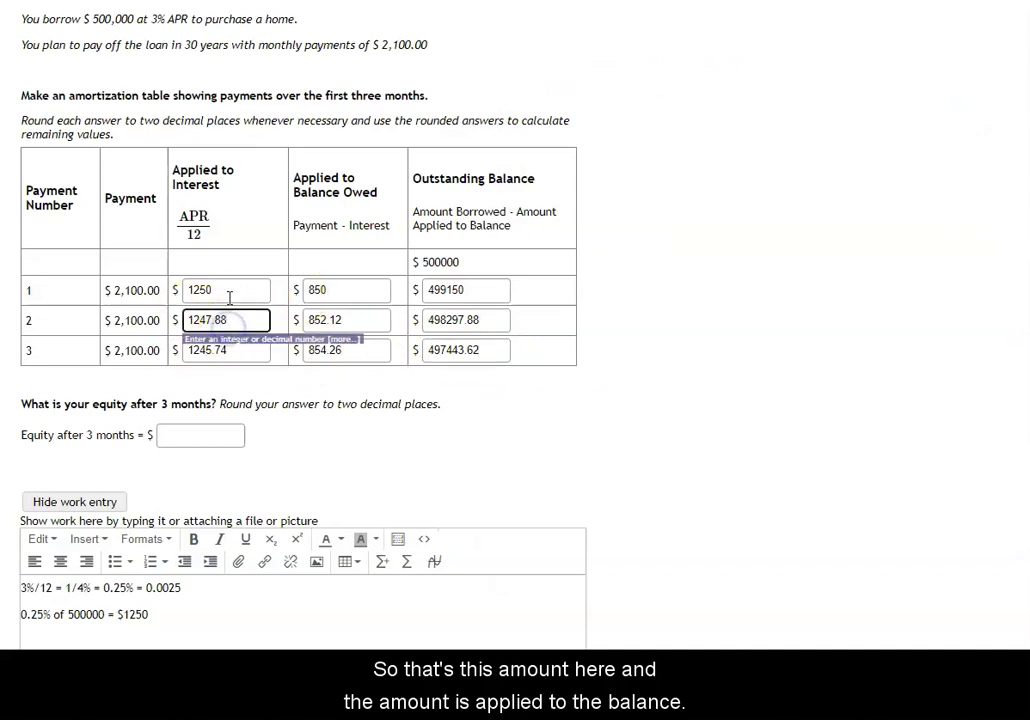
pyautogui.moveTo(200, 290); pyautogui.dragTo(192, 350)
pyautogui.moveTo(336, 290); pyautogui.dragTo(296, 350)
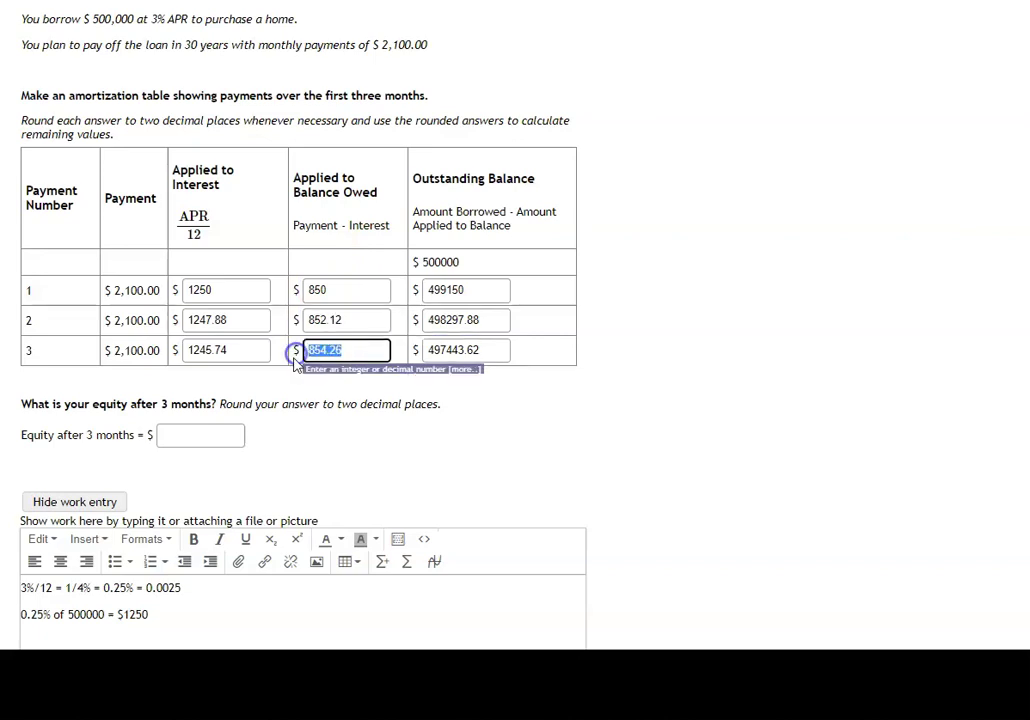
# Identify the $500,000 loan and row 3's 497443.62 balance needed for the equity field
pyautogui.click(206, 436)
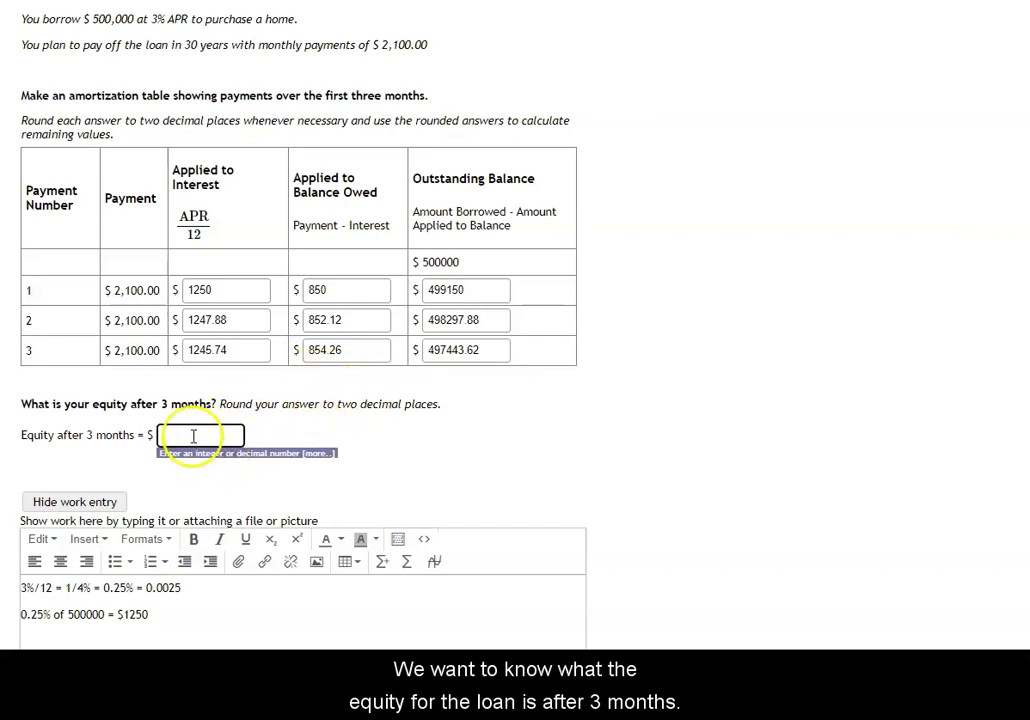
pyautogui.click(192, 436)
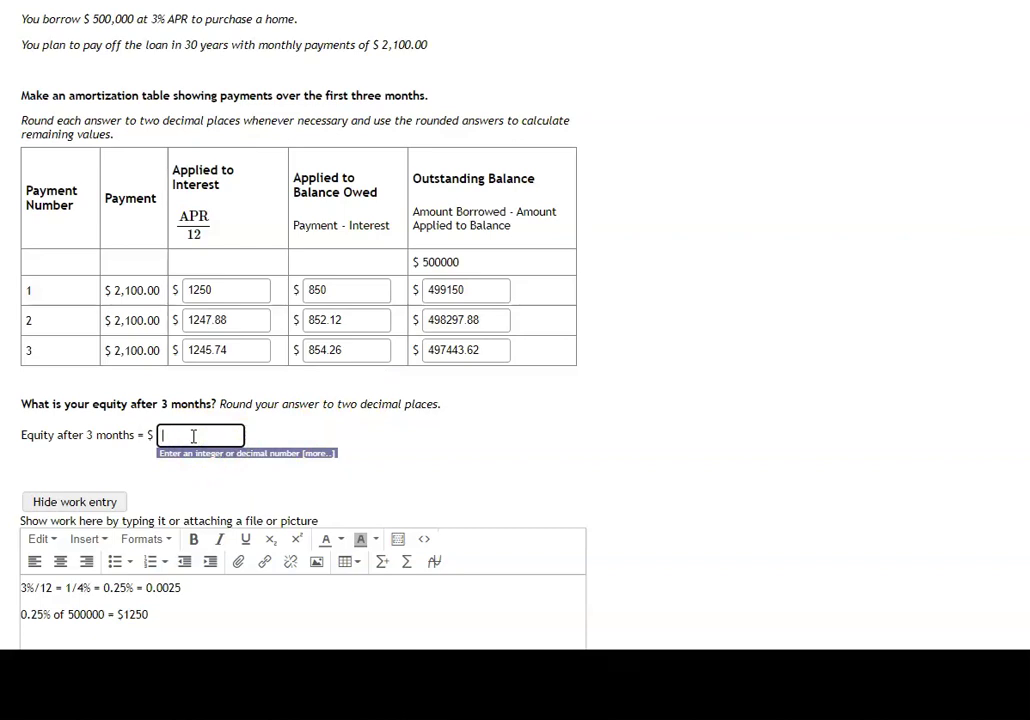
pyautogui.moveTo(134, 19); pyautogui.dragTo(92, 19)
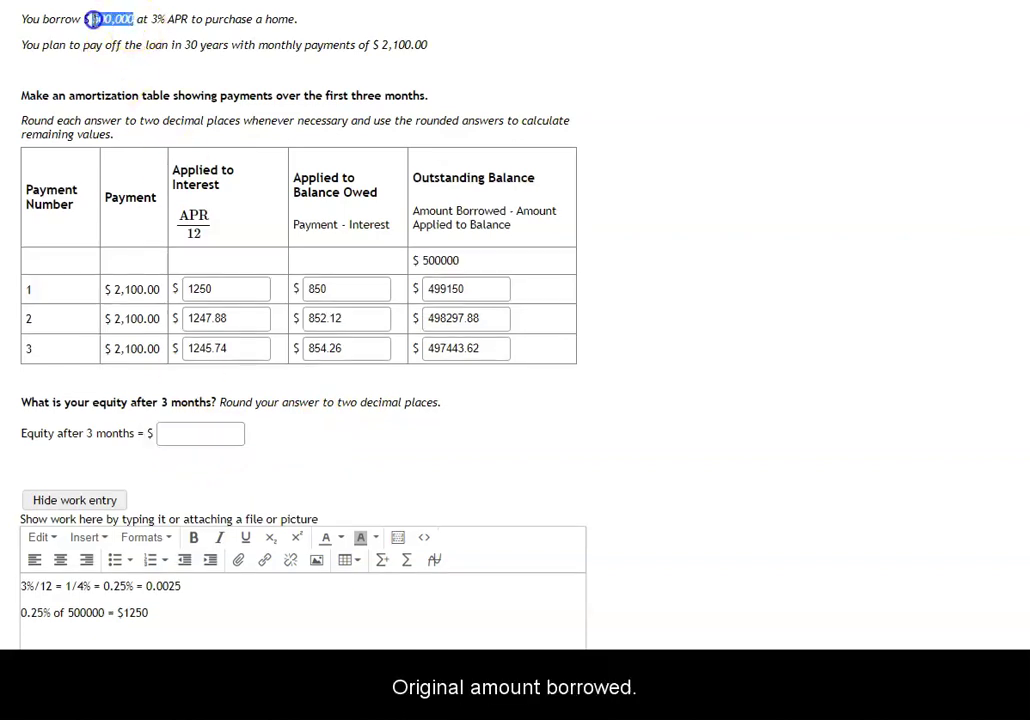
pyautogui.moveTo(482, 347); pyautogui.dragTo(427, 349)
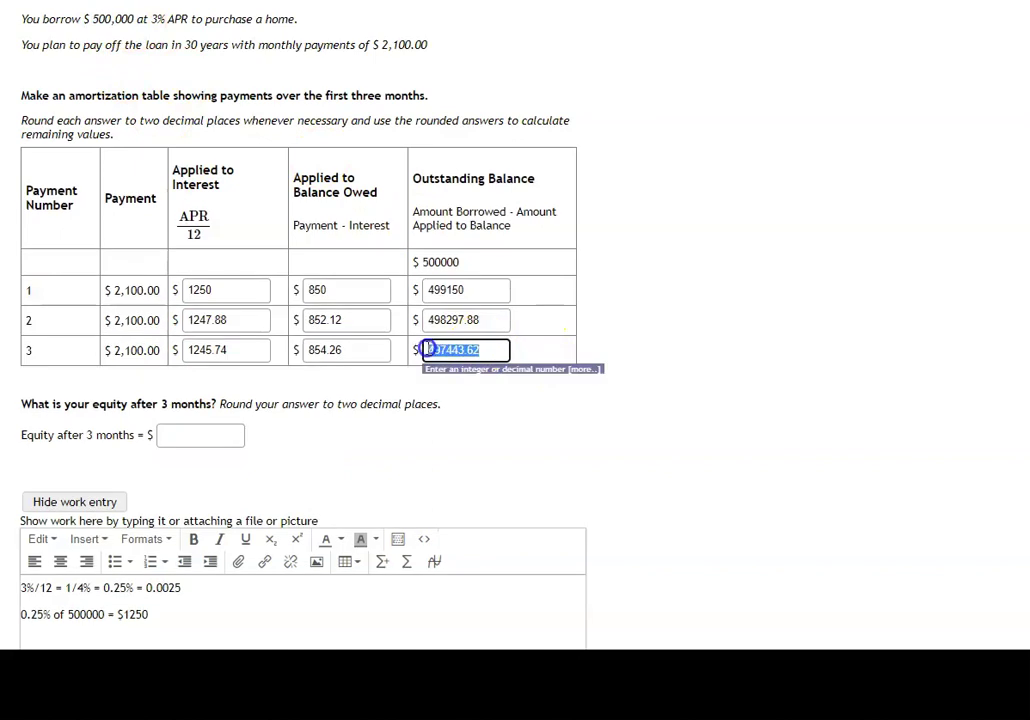
pyautogui.click(221, 434)
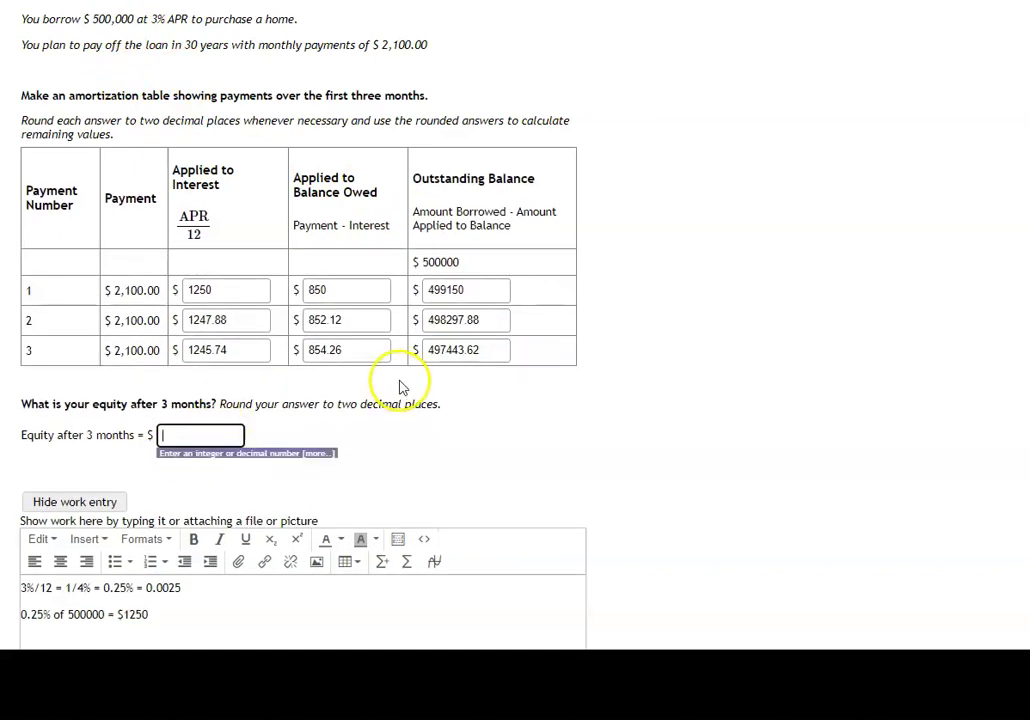
pyautogui.moveTo(490, 352); pyautogui.dragTo(432, 353)
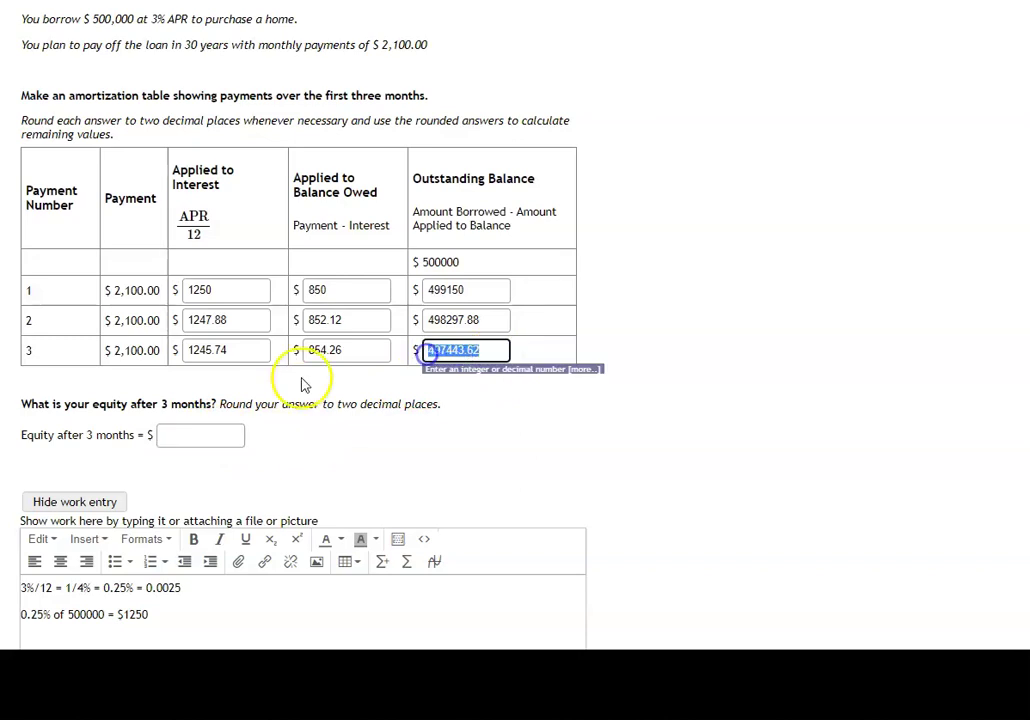
pyautogui.click(218, 441)
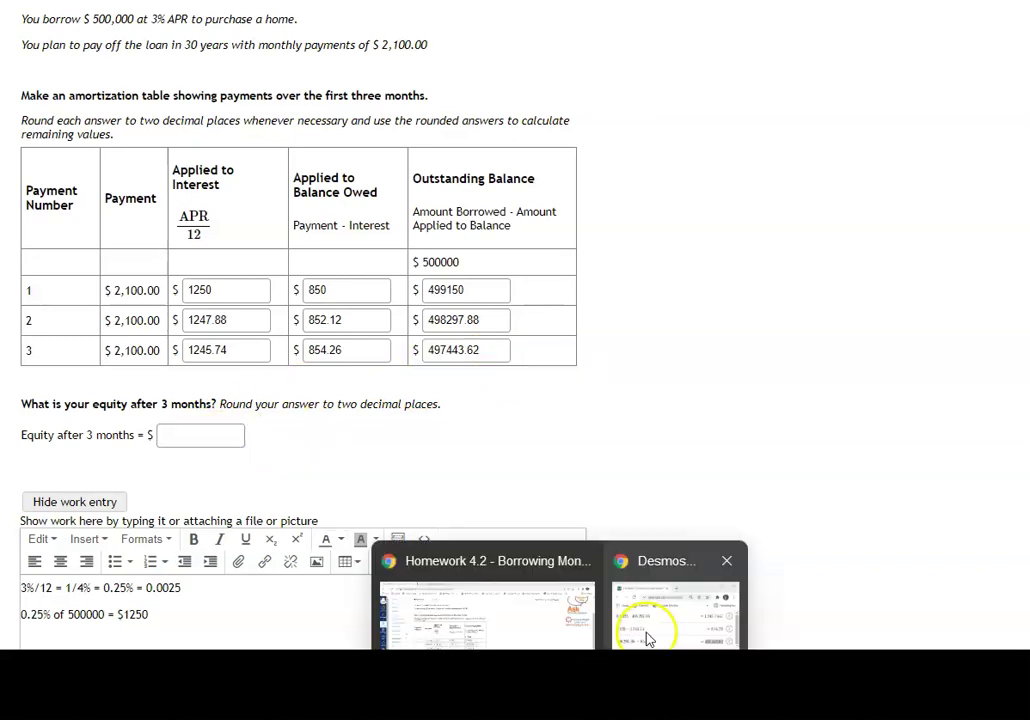
# Compute 500000 − 497443.62 in Desmos, fixing a mistyped leading digit
pyautogui.click(646, 630)
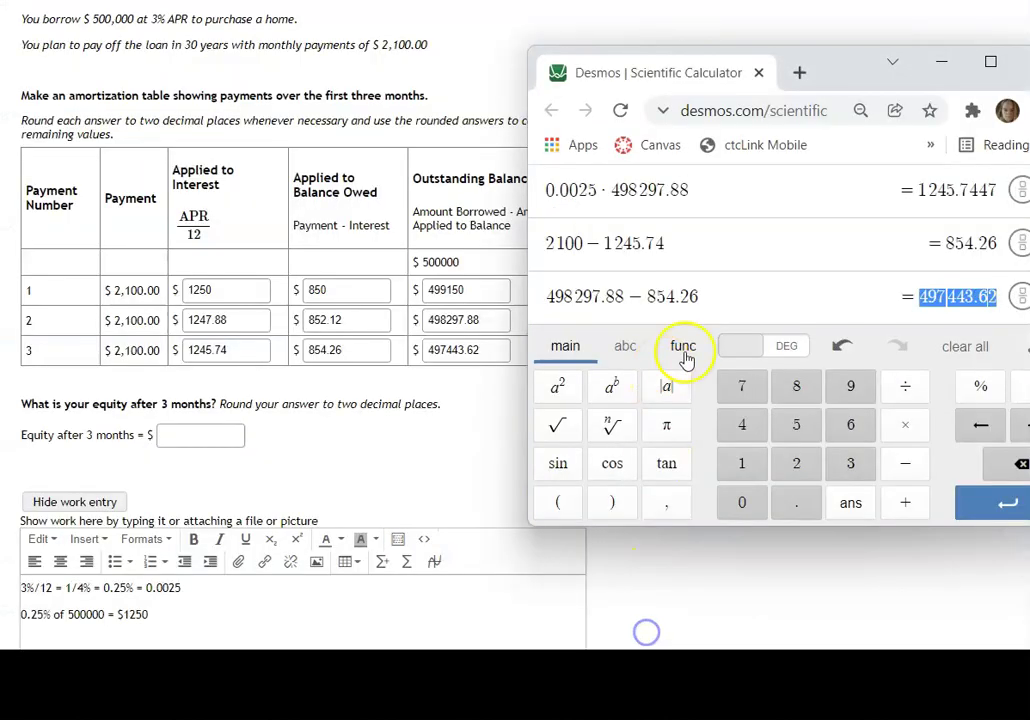
pyautogui.click(731, 297)
pyautogui.press('Return')
pyautogui.write('500000')
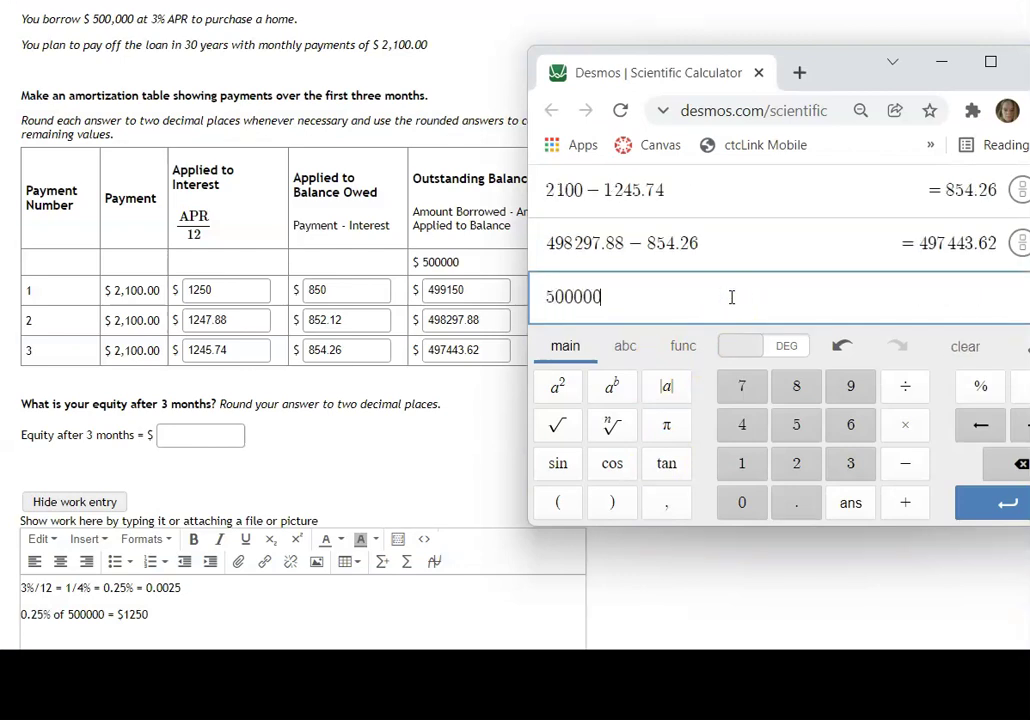
pyautogui.write('-297')
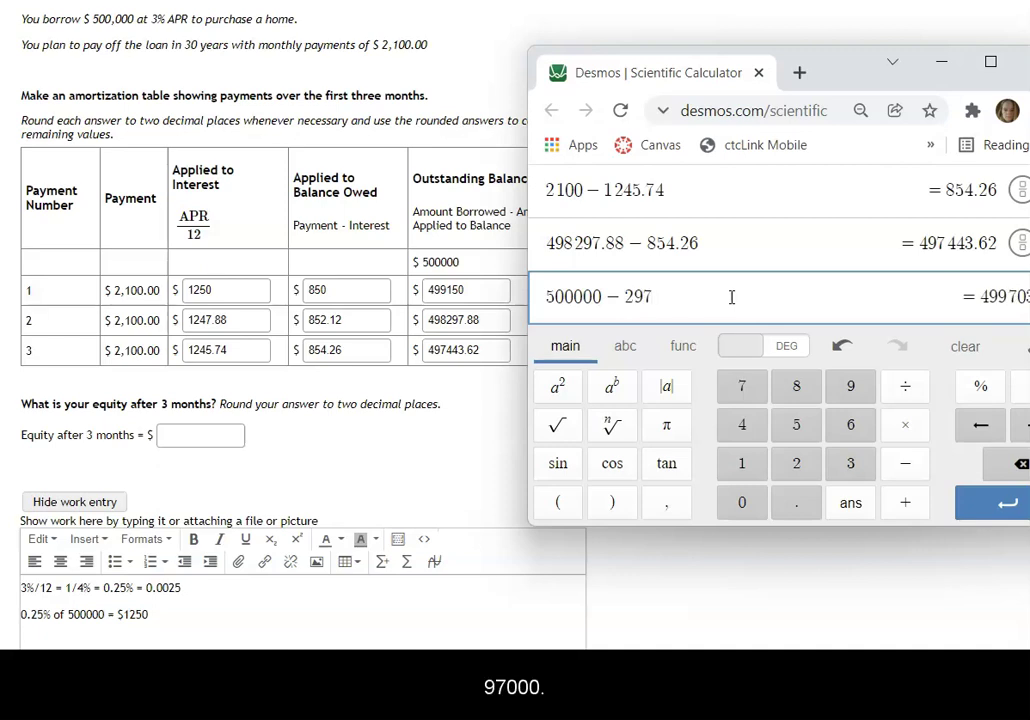
pyautogui.write('443')
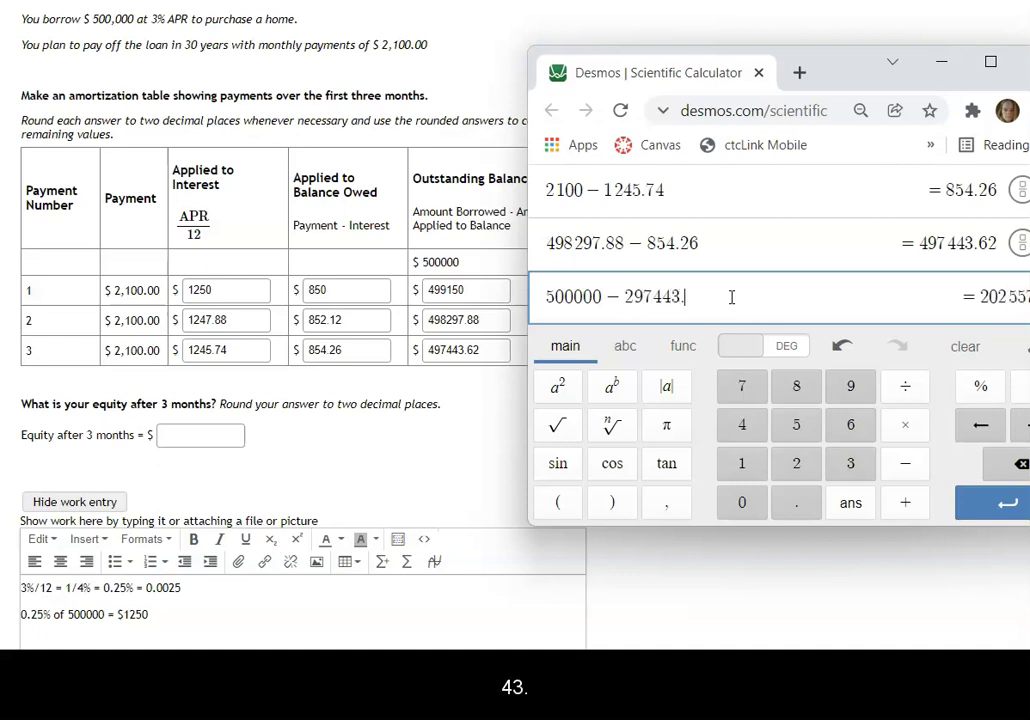
pyautogui.write('.62')
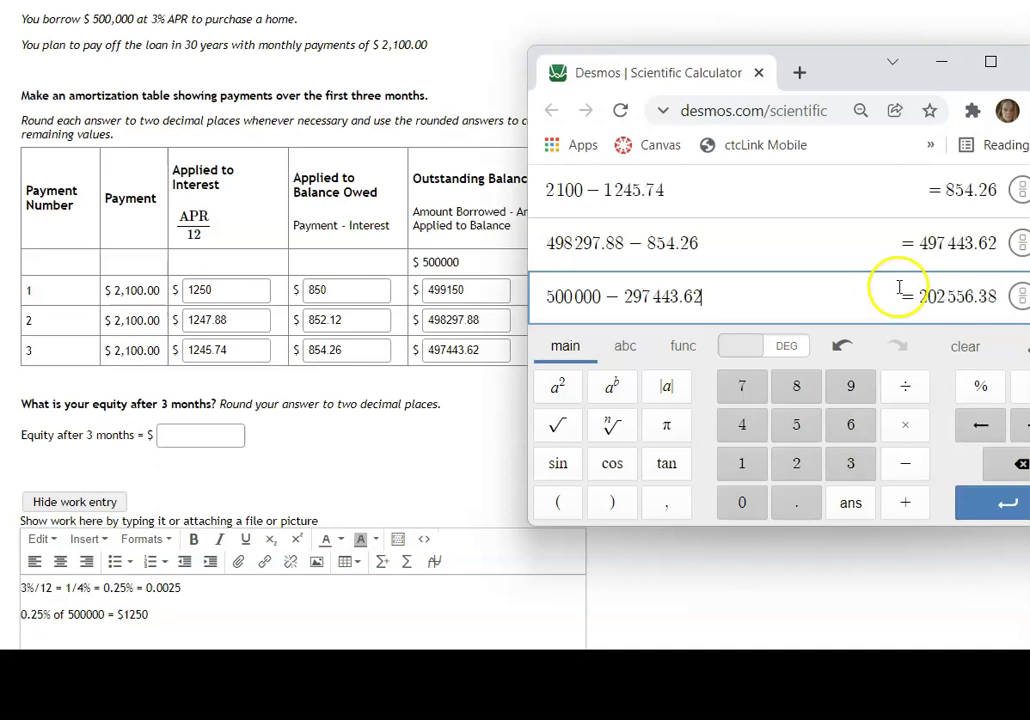
pyautogui.click(631, 297)
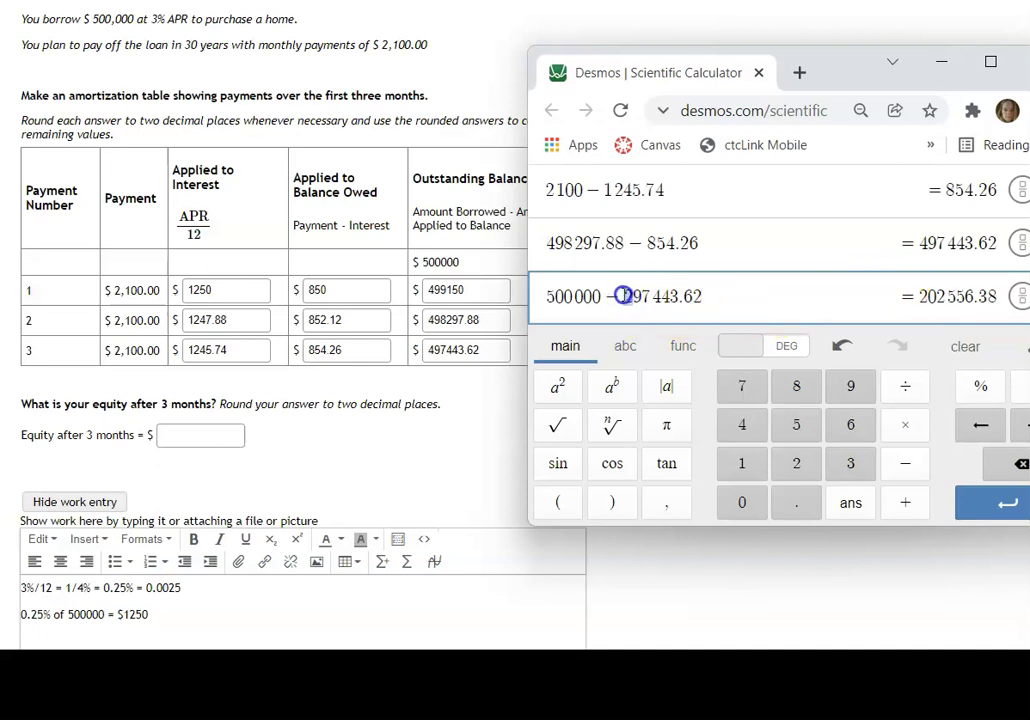
pyautogui.press('BackSpace')
pyautogui.write('4')
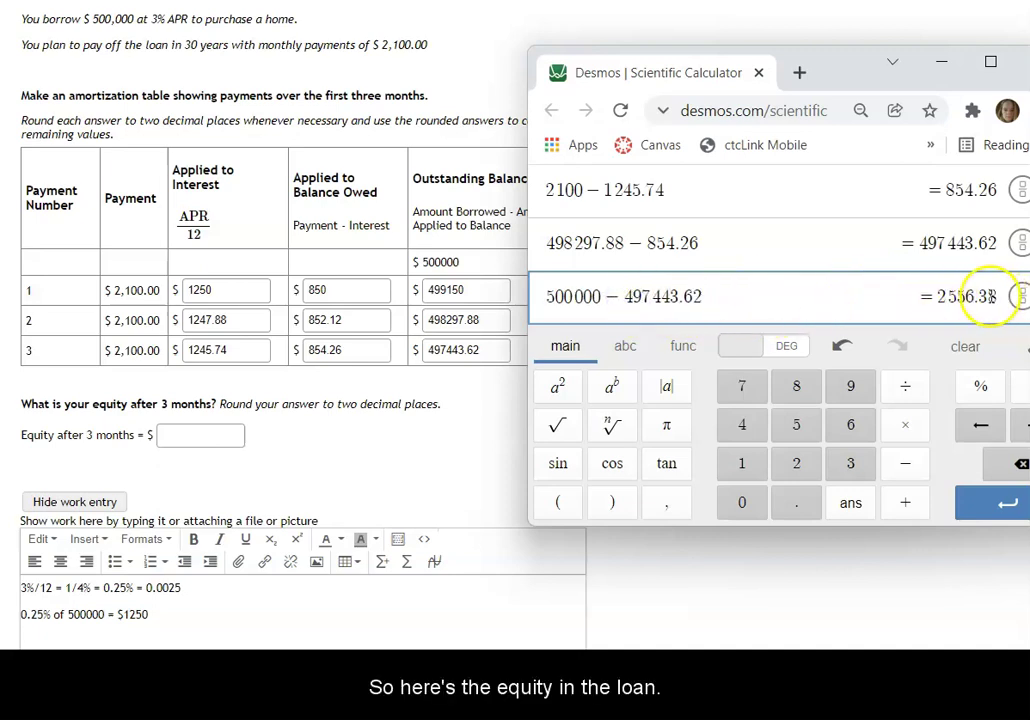
# Paste the 2556.38 result into the Equity after 3 months field
pyautogui.moveTo(988, 297); pyautogui.dragTo(935, 296)
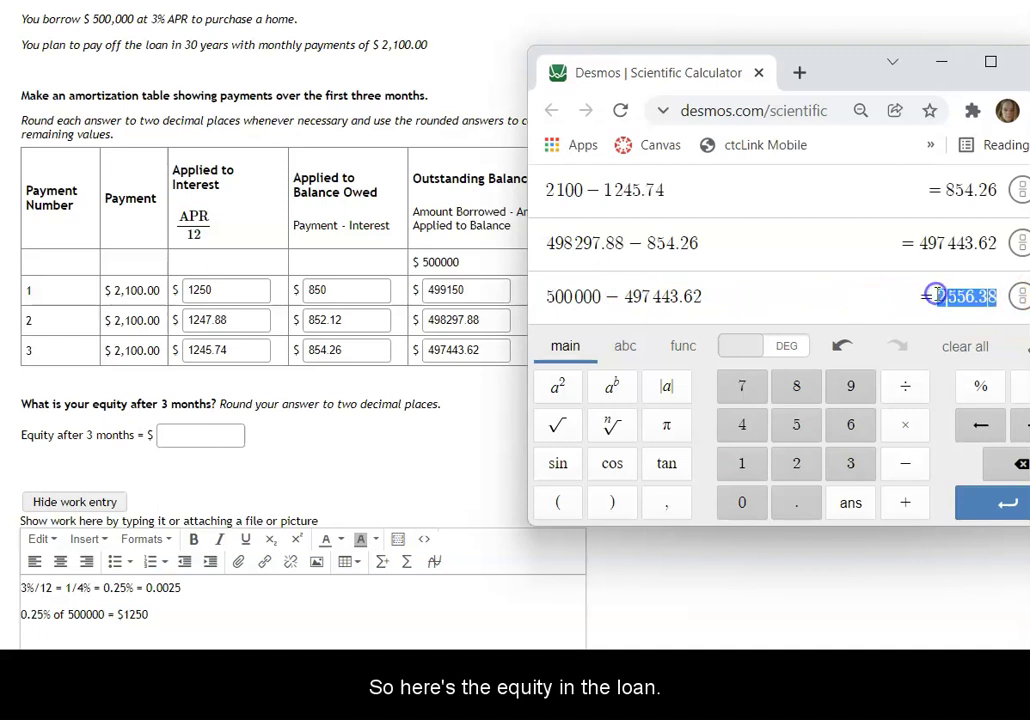
pyautogui.hotkey('ctrl', 'c')
pyautogui.click(191, 433)
pyautogui.hotkey('ctrl', 'v')
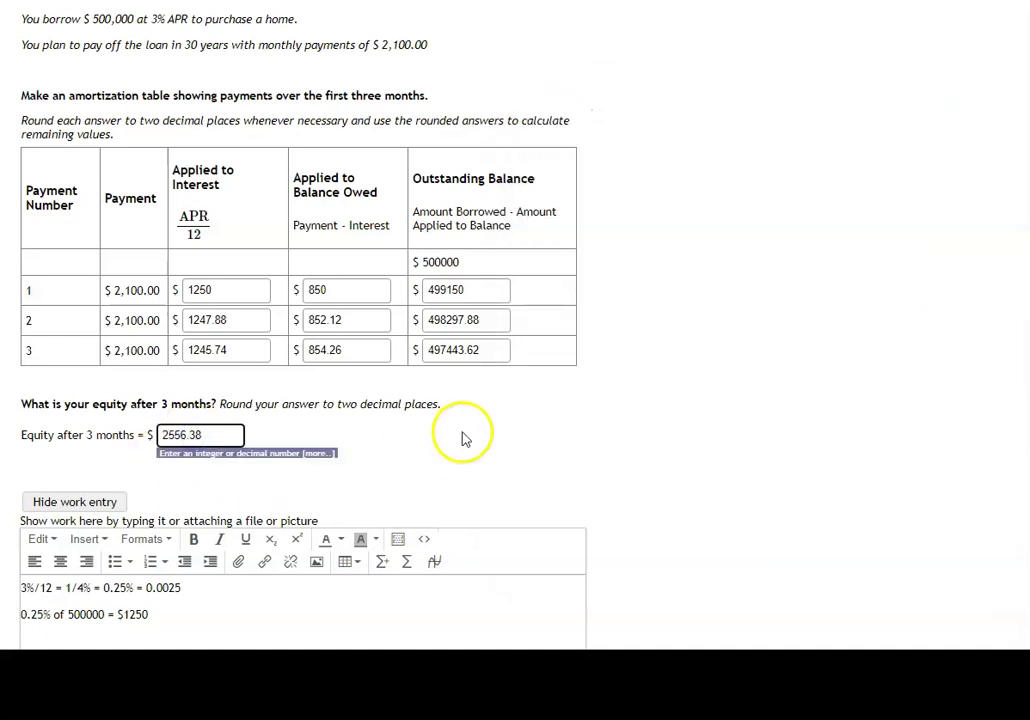
pyautogui.click(502, 345)
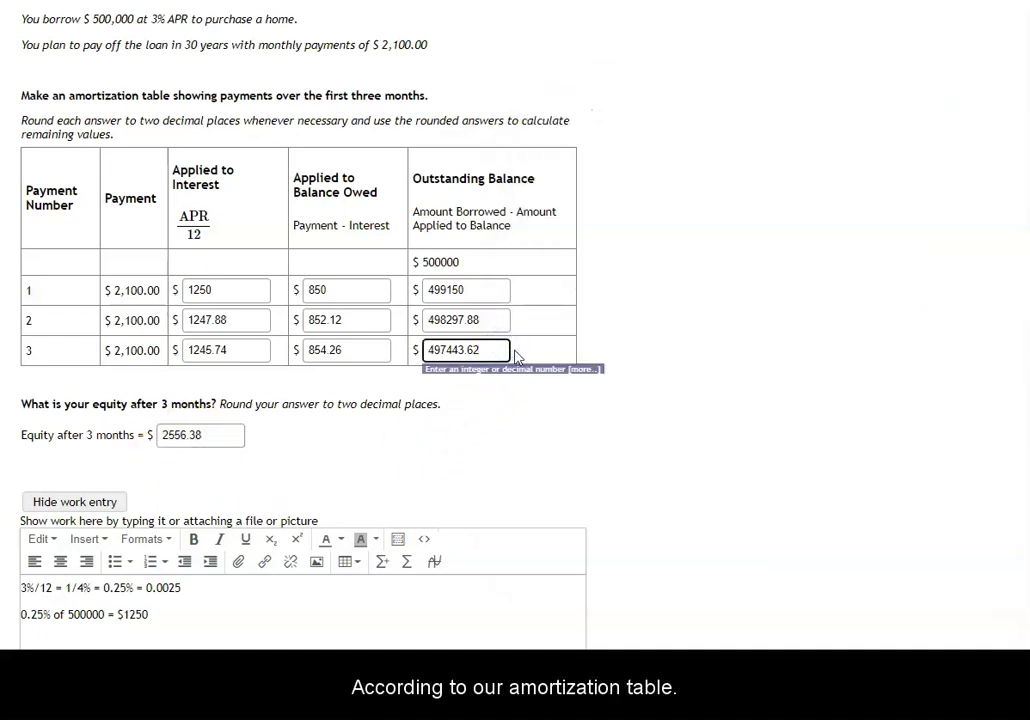